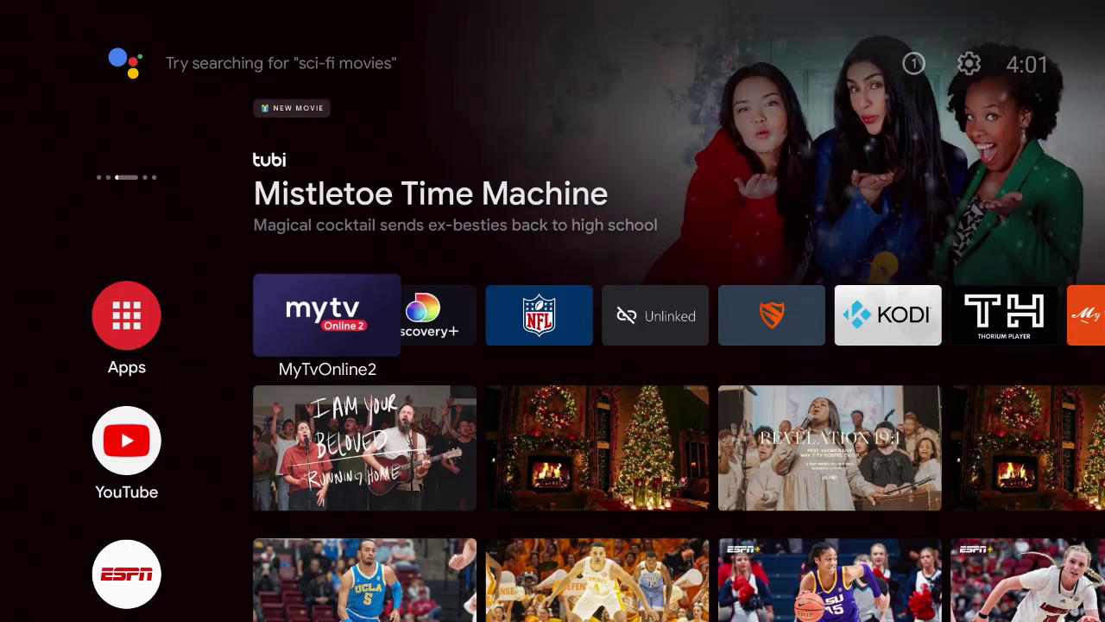
- Open the Settings panel from the gear icon on the home screen
{"action": "key", "text": "Up"}
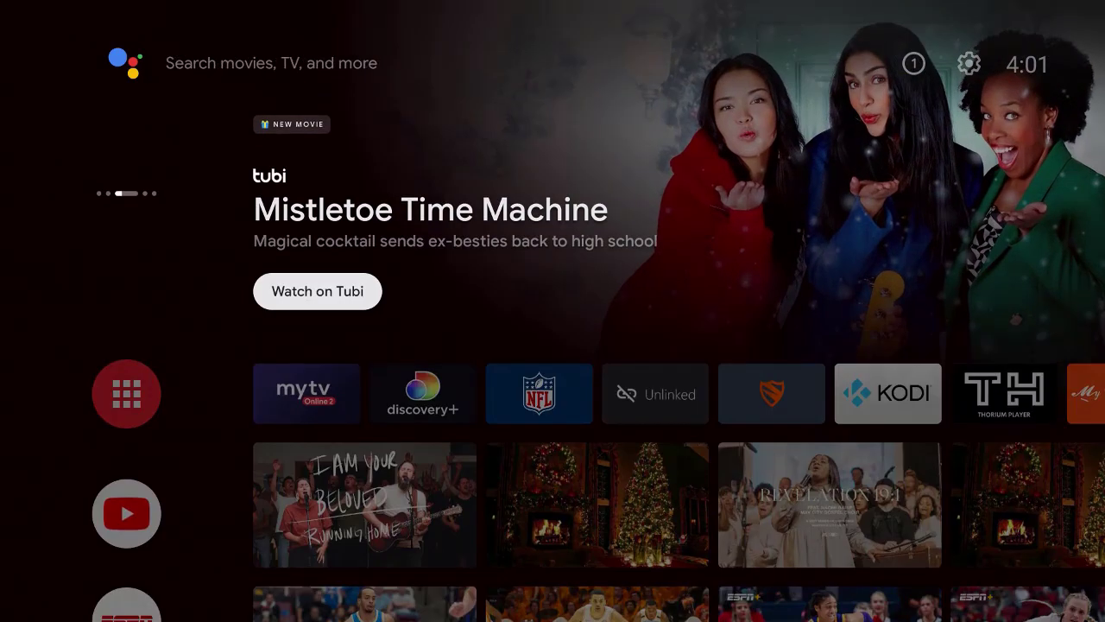
{"action": "key", "text": "Up"}
{"action": "key", "text": "Right"}
{"action": "key", "text": "Right"}
{"action": "key", "text": "Right"}
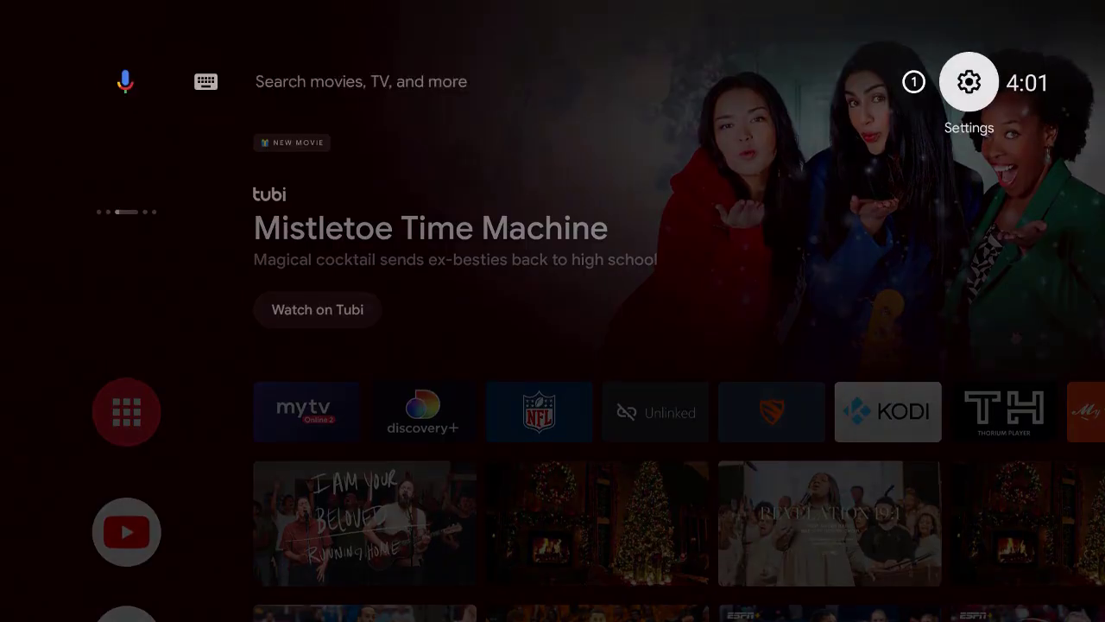
{"action": "key", "text": "Return"}
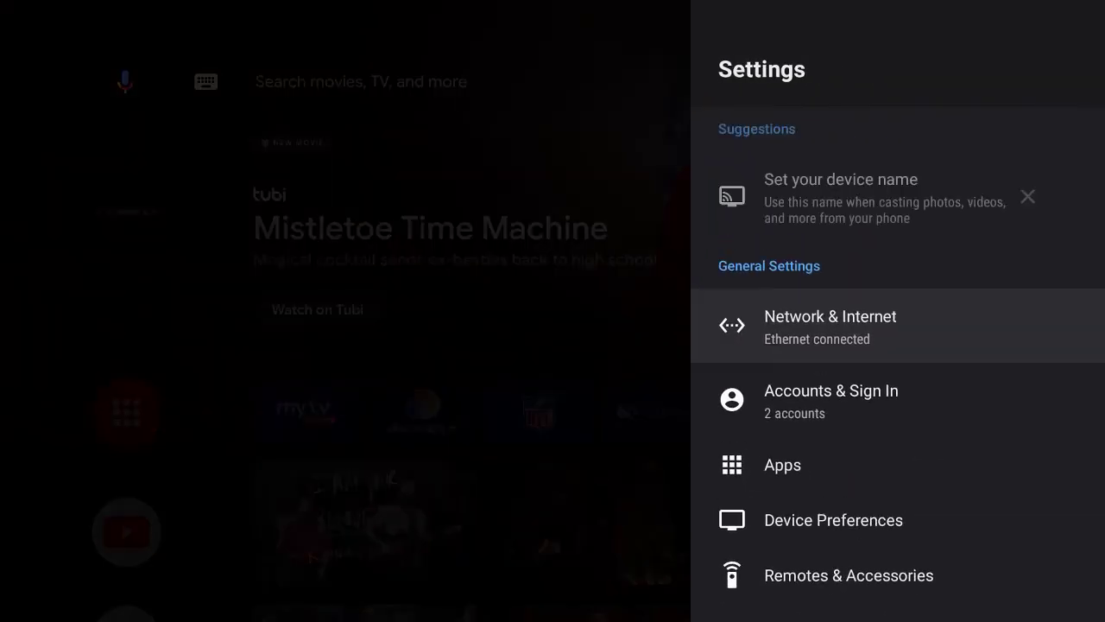
- Go into Device Preferences and open its About page
{"action": "key", "text": "Down"}
{"action": "key", "text": "Up"}
{"action": "key", "text": "Down"}
{"action": "key", "text": "Down"}
{"action": "key", "text": "Down"}
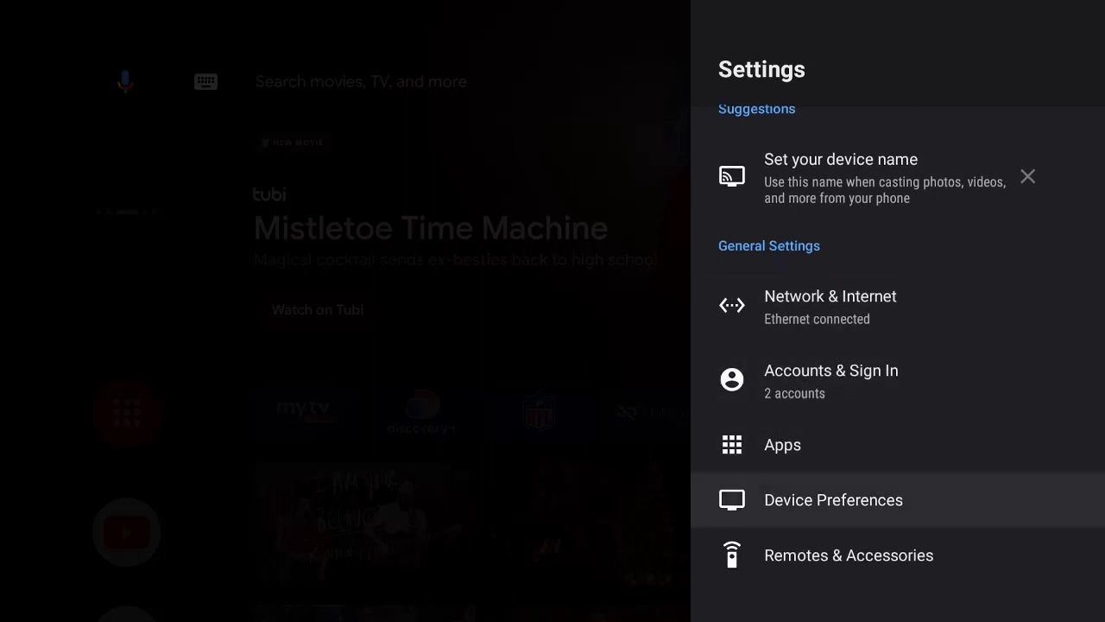
{"action": "key", "text": "Return"}
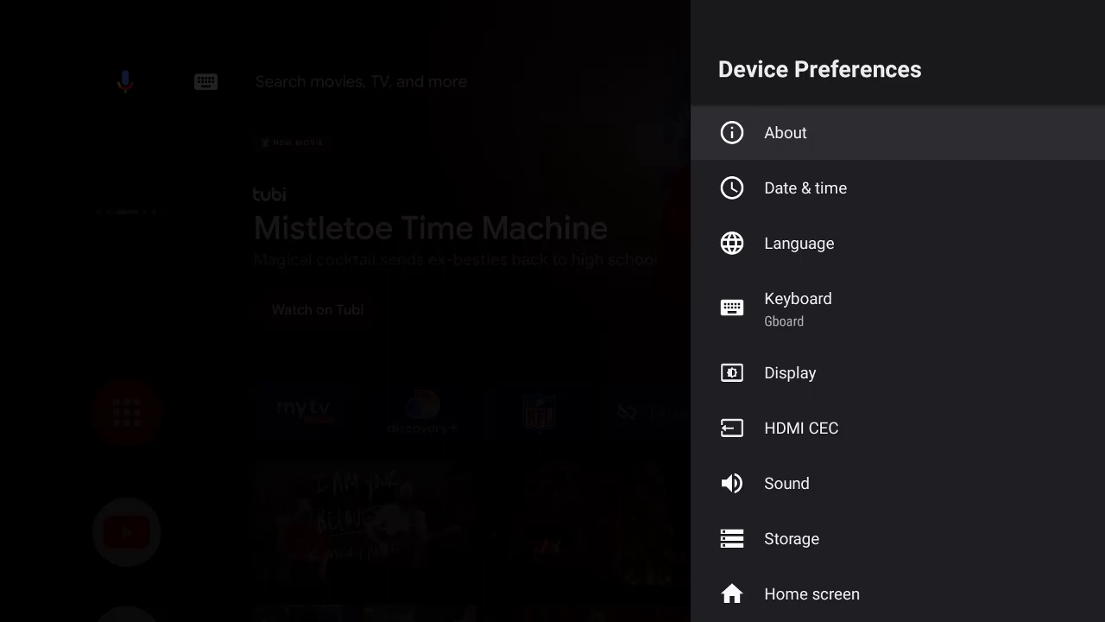
{"action": "key", "text": "Return"}
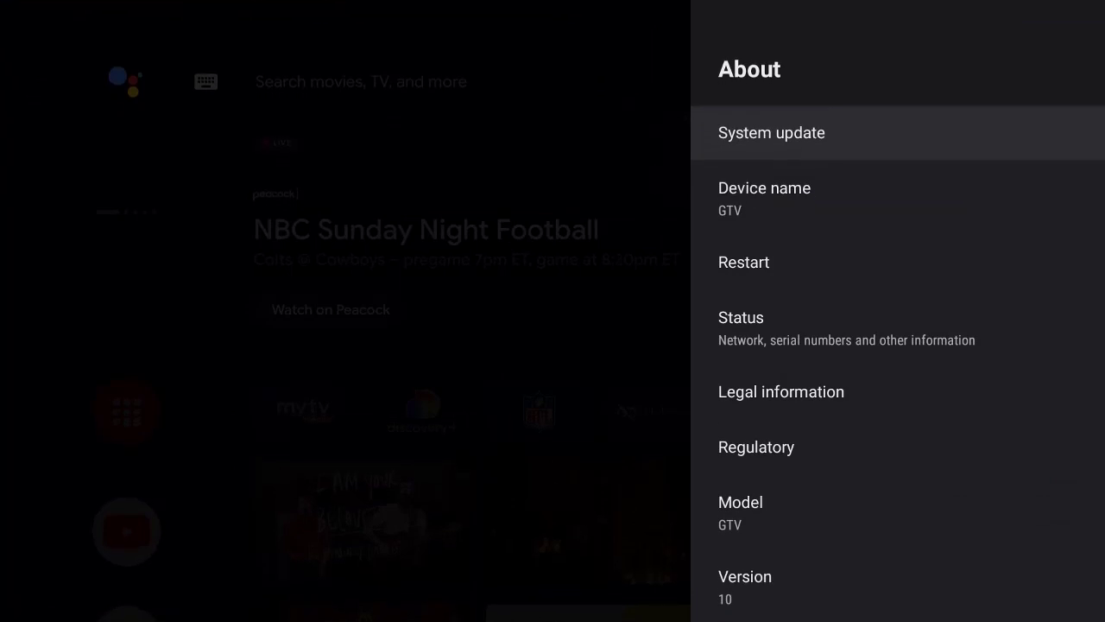
- Select the Build entry on the About page repeatedly until 'You are now a developer!' appears
{"action": "key", "text": "Down"}
{"action": "key", "text": "Down"}
{"action": "key", "text": "Down"}
{"action": "key", "text": "Down"}
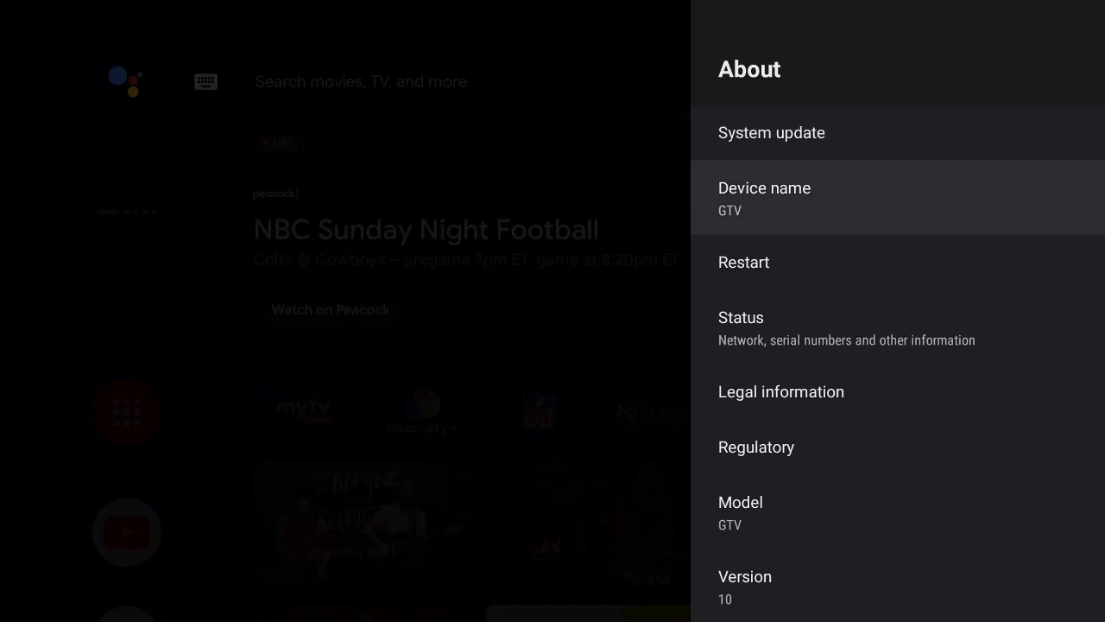
{"action": "key", "text": "Down"}
{"action": "key", "text": "Down"}
{"action": "key", "text": "Down"}
{"action": "key", "text": "Down"}
{"action": "key", "text": "Down"}
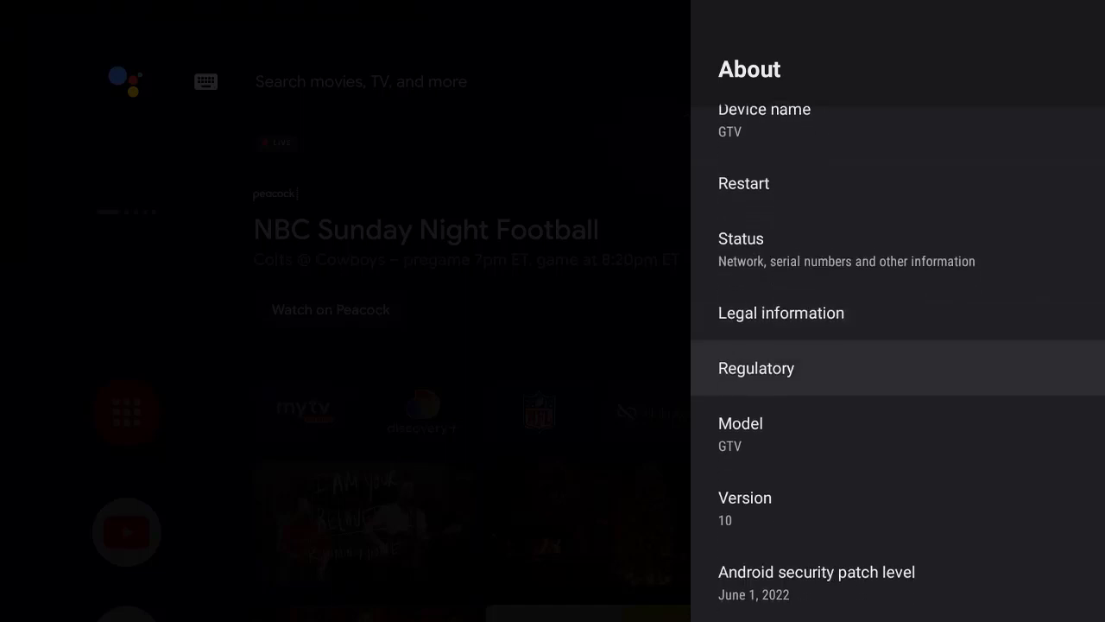
{"action": "key", "text": "Down"}
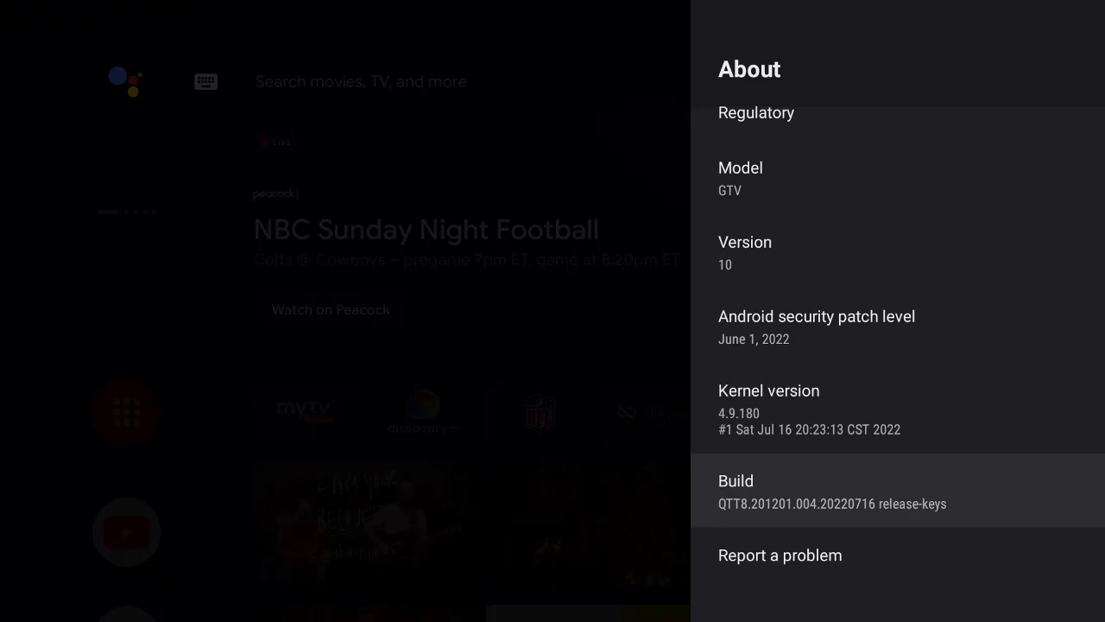
{"action": "key", "text": "Return"}
{"action": "key", "text": "Return"}
{"action": "key", "text": "Return"}
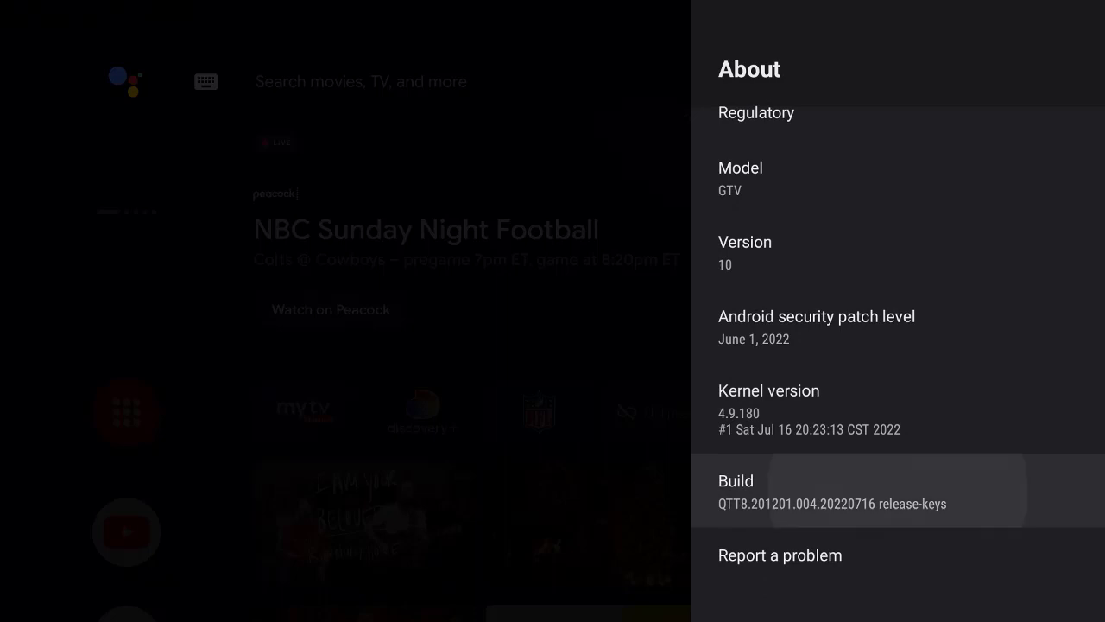
{"action": "key", "text": "Return"}
{"action": "key", "text": "Return"}
{"action": "key", "text": "Return"}
{"action": "key", "text": "Return"}
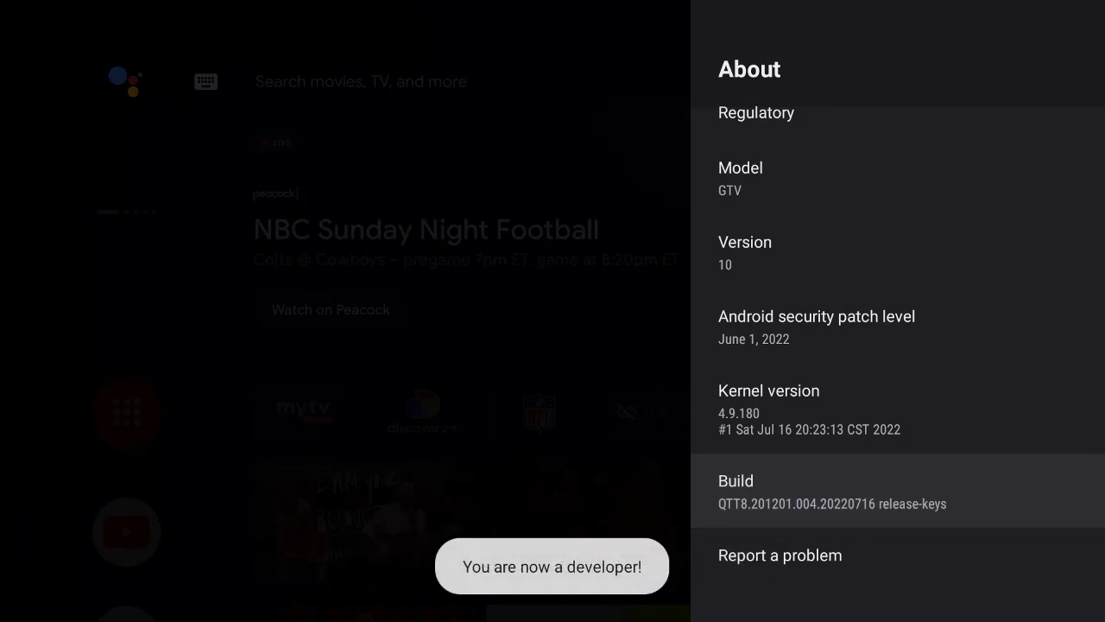
- Return to Device Preferences and move down to the new Developer options entry
{"action": "key", "text": "Escape"}
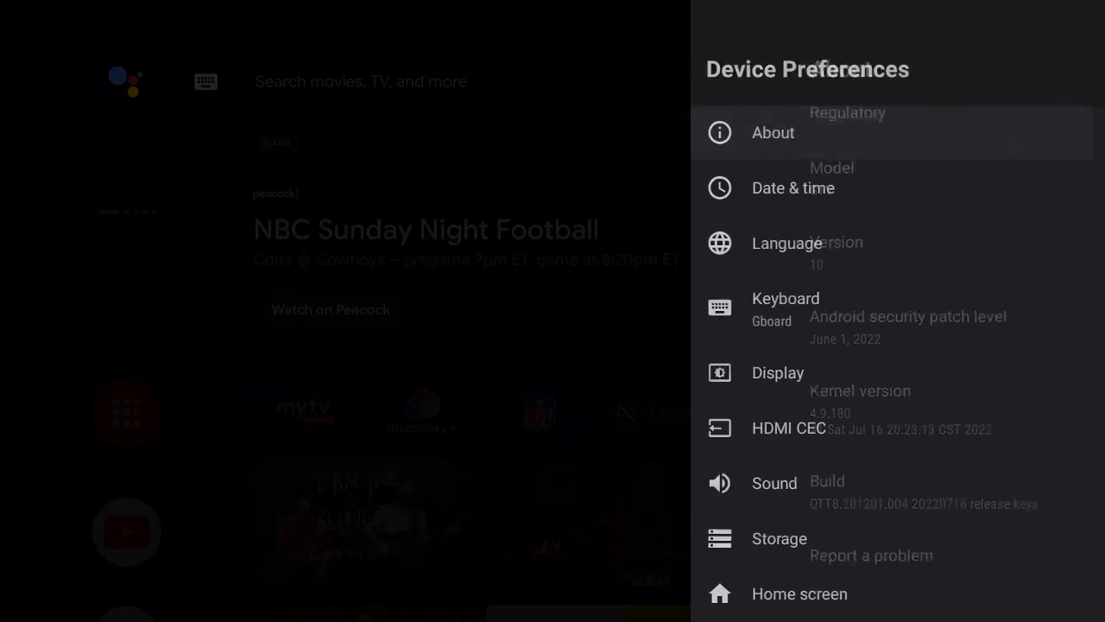
{"action": "key", "text": "Return"}
{"action": "key", "text": "Down"}
{"action": "key", "text": "Down"}
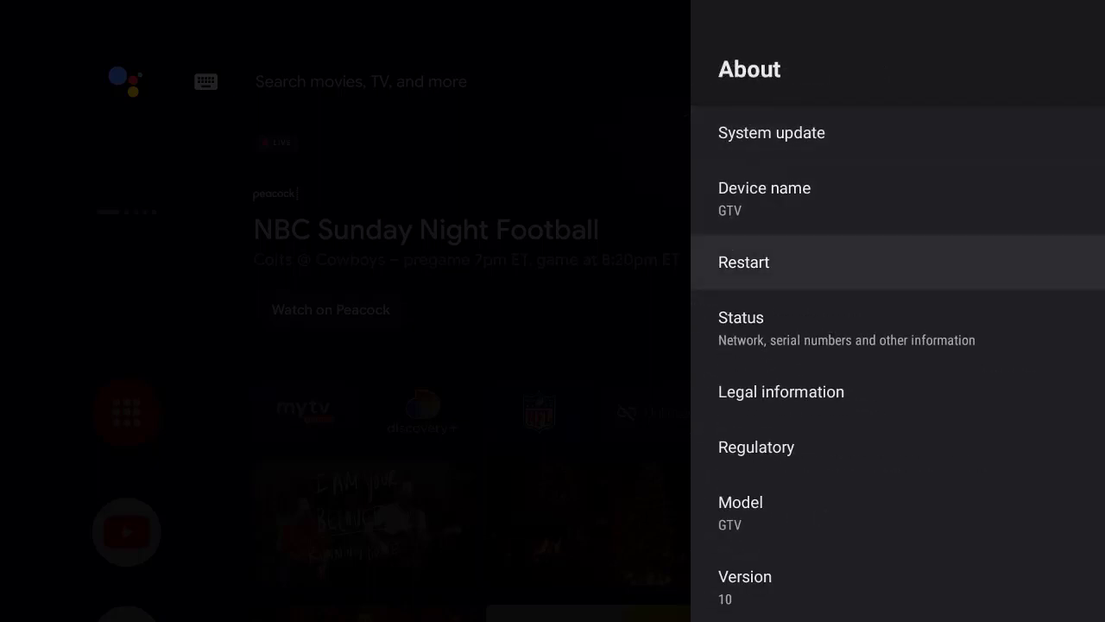
{"action": "key", "text": "Down"}
{"action": "key", "text": "Down"}
{"action": "key", "text": "Down"}
{"action": "key", "text": "Down"}
{"action": "key", "text": "Up"}
{"action": "key", "text": "Up"}
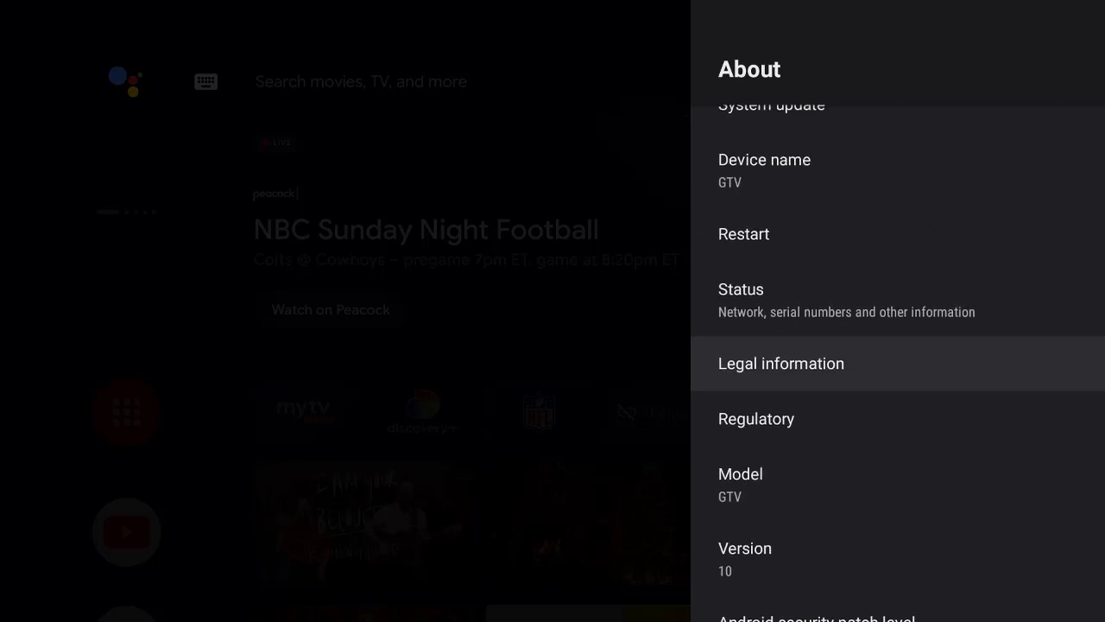
{"action": "key", "text": "Escape"}
{"action": "key", "text": "Down"}
{"action": "key", "text": "Down"}
{"action": "key", "text": "Down"}
{"action": "key", "text": "Down"}
{"action": "key", "text": "Down"}
{"action": "key", "text": "Down"}
{"action": "key", "text": "Down"}
{"action": "key", "text": "Down"}
{"action": "key", "text": "Down"}
{"action": "key", "text": "Down"}
{"action": "key", "text": "Down"}
{"action": "key", "text": "Down"}
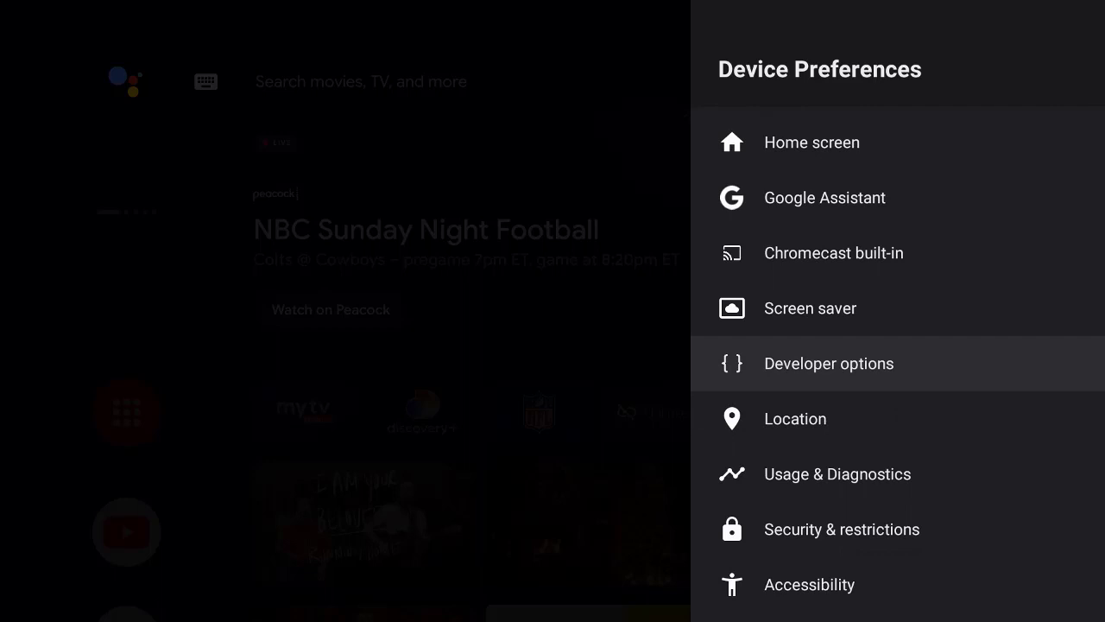
- Open Developer options and scroll down to the Window and Transition animation scale entries, both at 1x
{"action": "key", "text": "Return"}
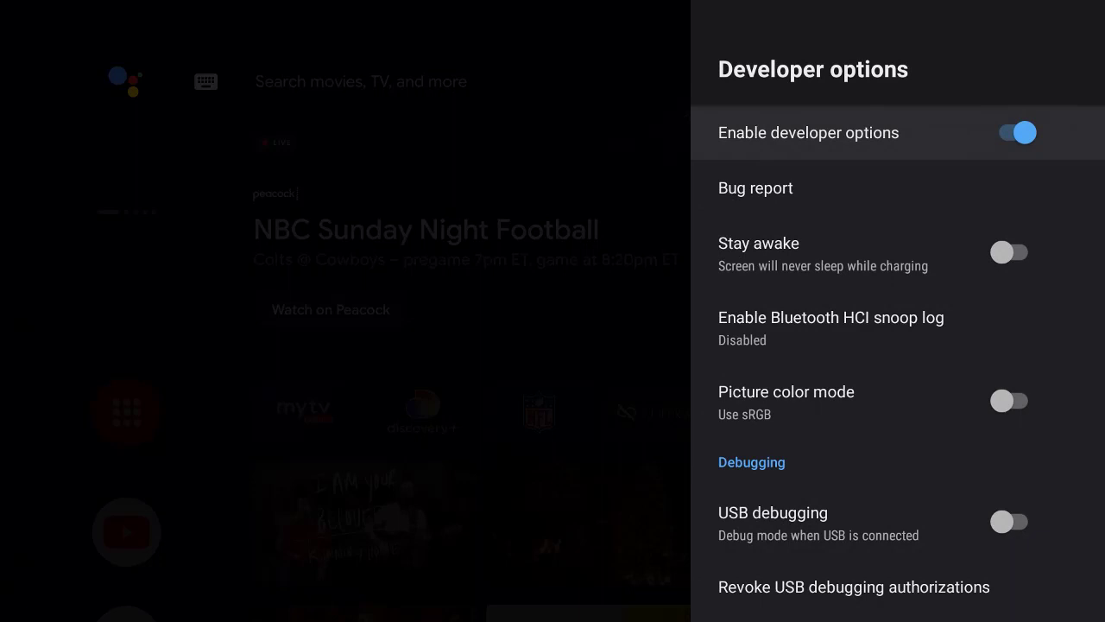
{"action": "key", "text": "Down"}
{"action": "key", "text": "Down"}
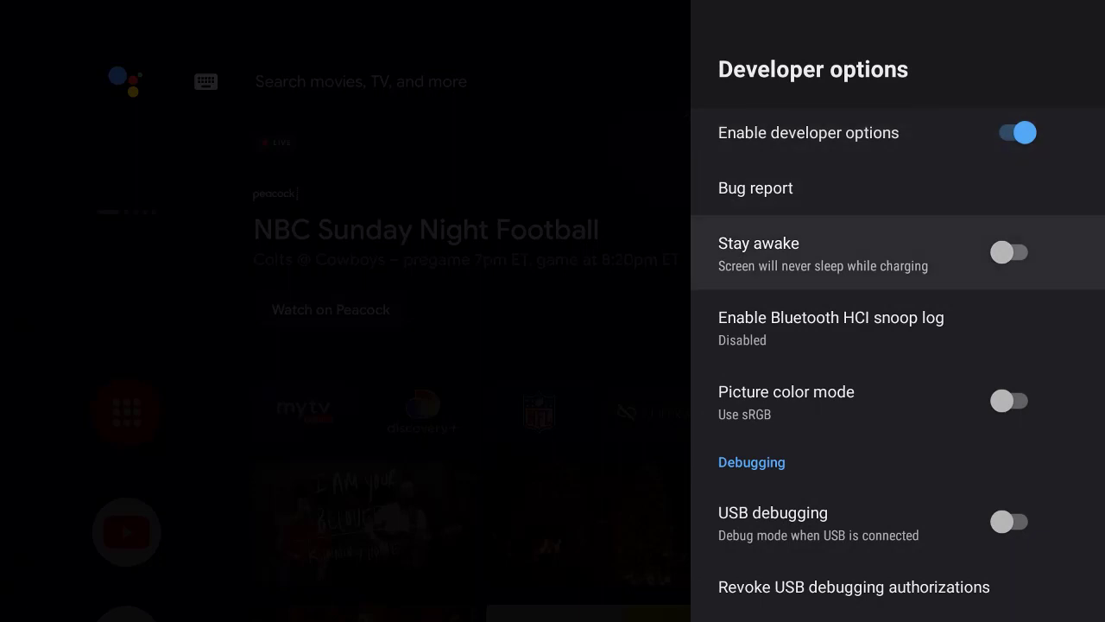
{"action": "key", "text": "Down"}
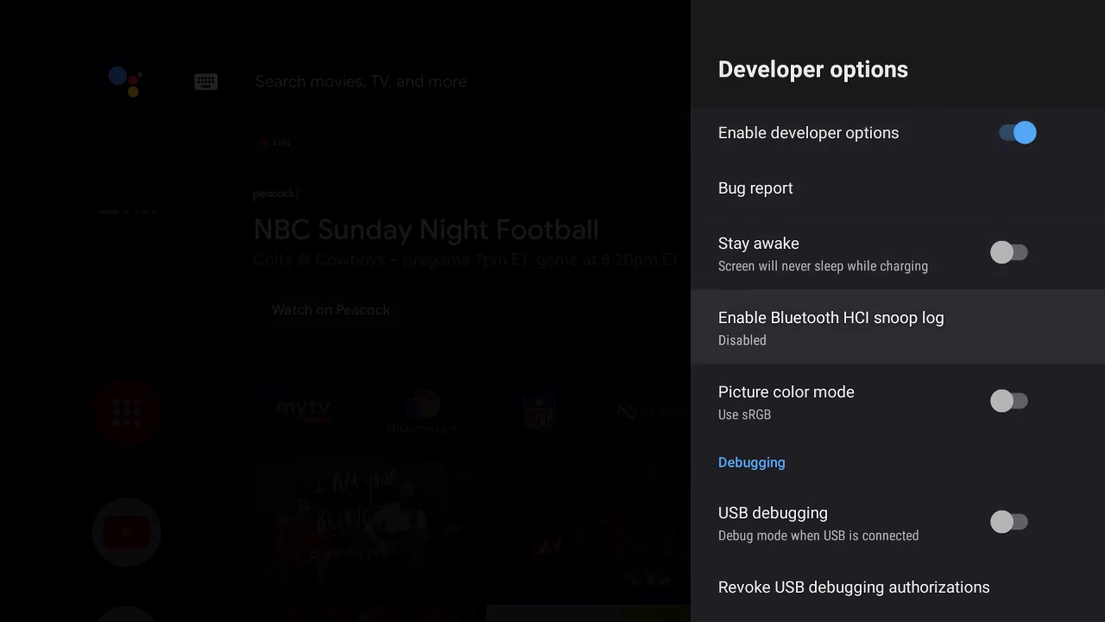
{"action": "key", "text": "Down"}
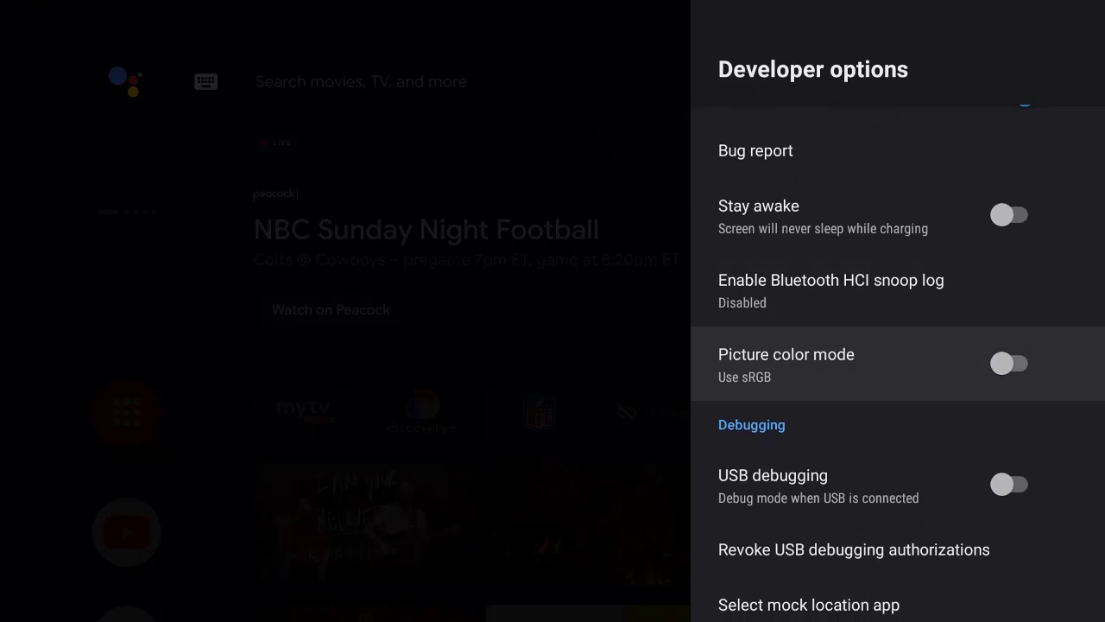
{"action": "key", "text": "Down"}
{"action": "key", "text": "Down"}
{"action": "key", "text": "Down"}
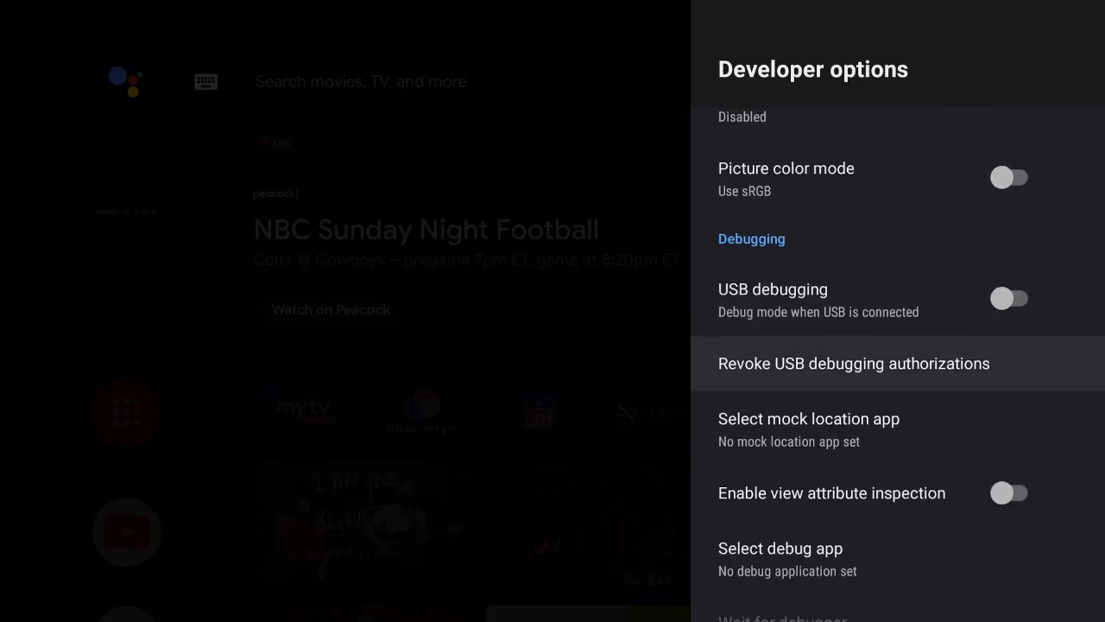
{"action": "key", "text": "Down"}
{"action": "key", "text": "Down"}
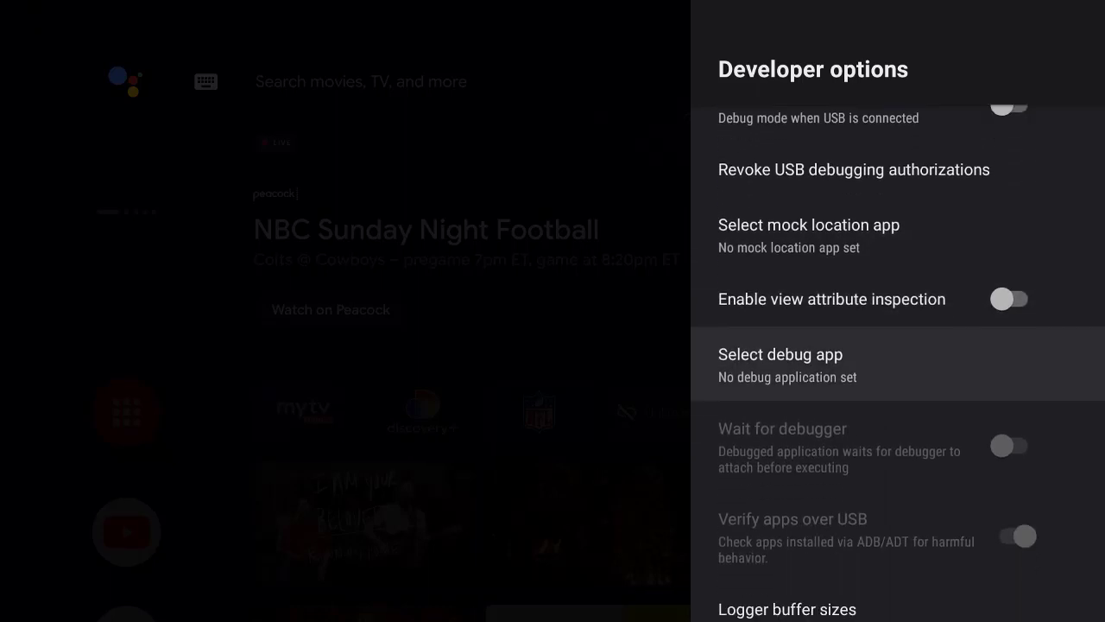
{"action": "key", "text": "Down"}
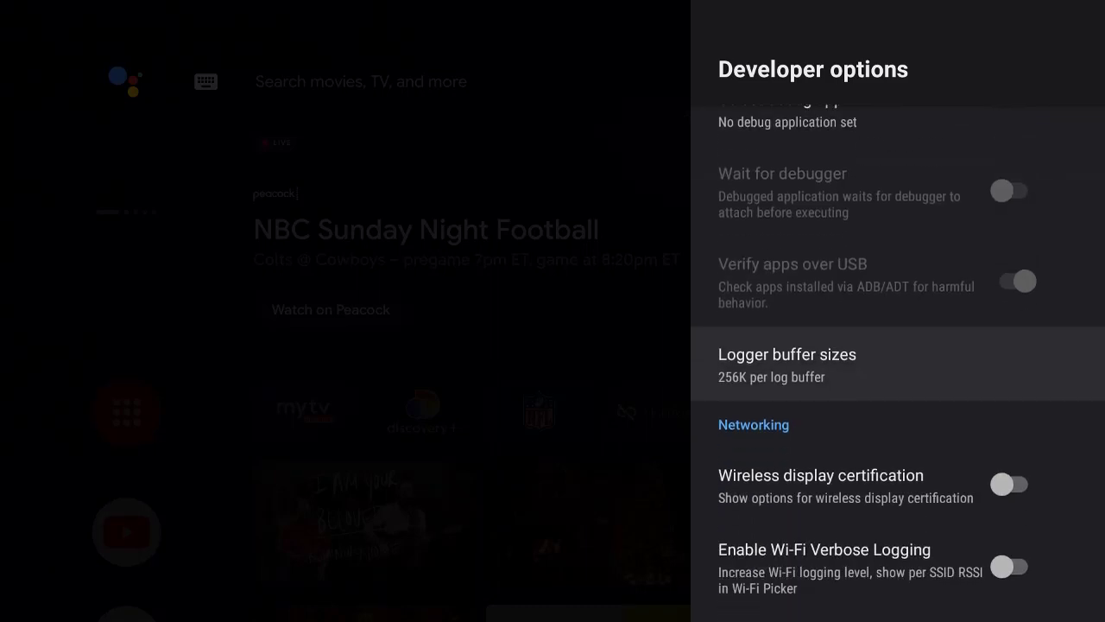
{"action": "key", "text": "Down"}
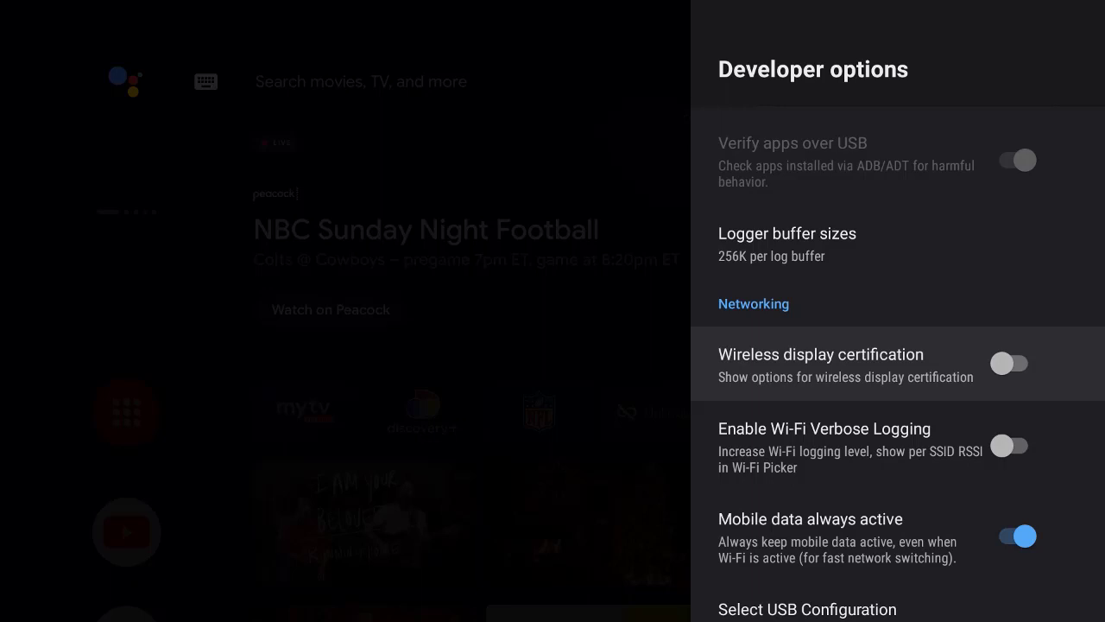
{"action": "key", "text": "Down"}
{"action": "key", "text": "Down"}
{"action": "key", "text": "Down"}
{"action": "key", "text": "Down"}
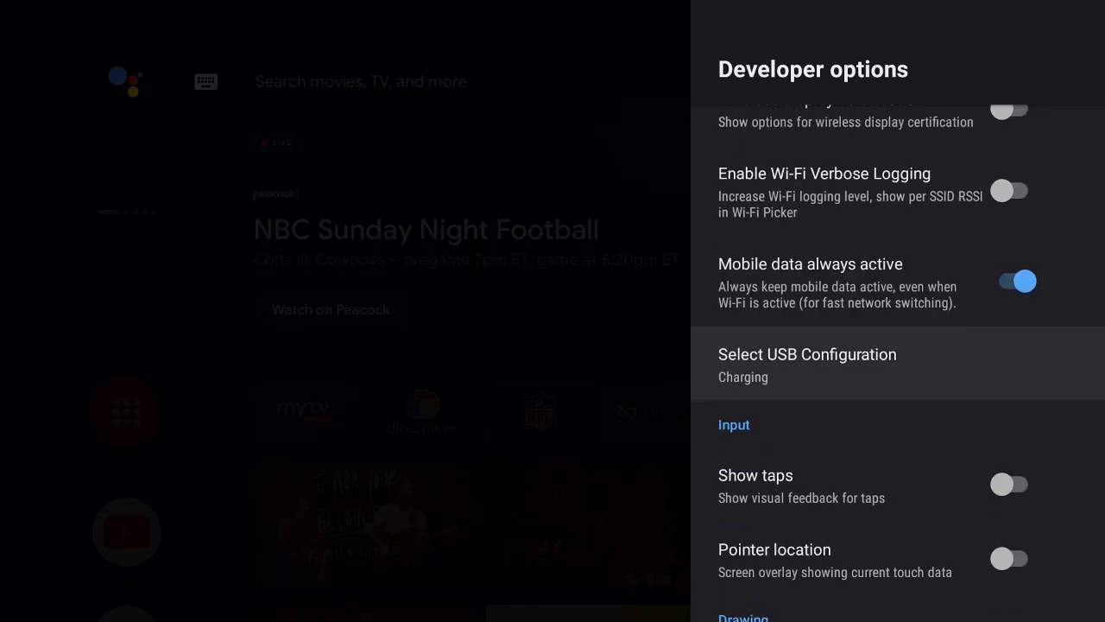
{"action": "key", "text": "Down"}
{"action": "key", "text": "Down"}
{"action": "key", "text": "Down"}
{"action": "key", "text": "Down"}
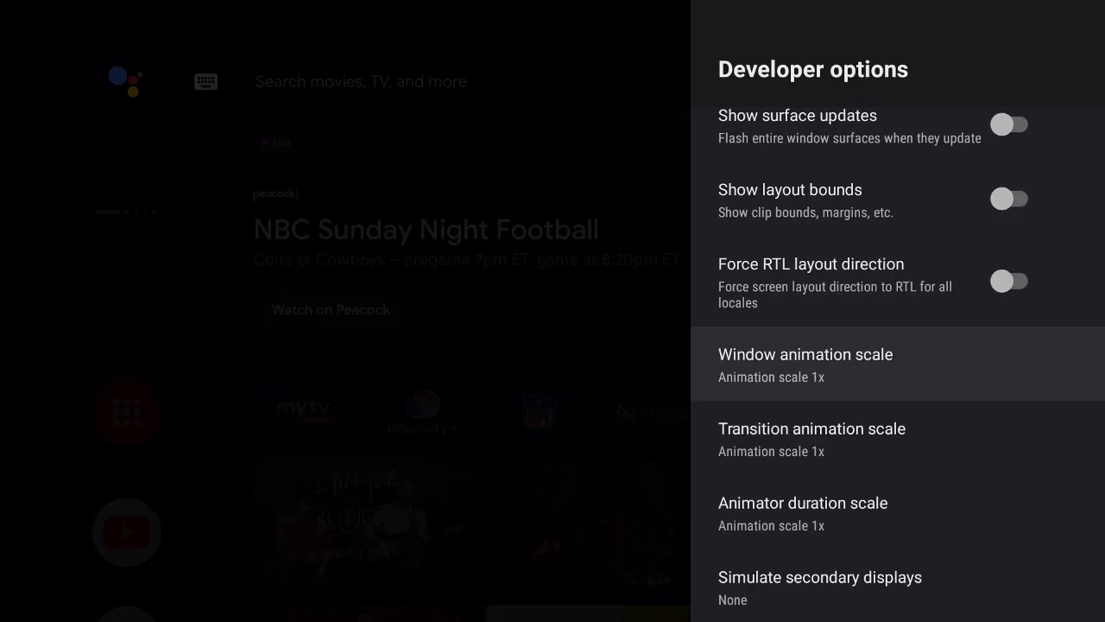
{"action": "key", "text": "Down"}
{"action": "key", "text": "Down"}
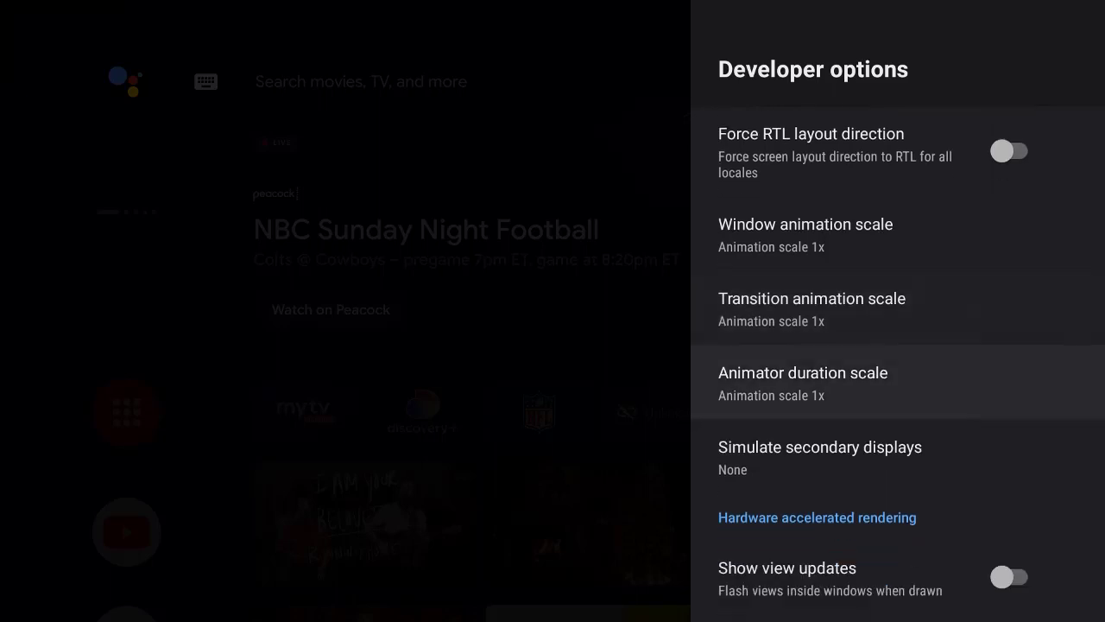
- Set Window animation scale to .5x
{"action": "key", "text": "Up"}
{"action": "key", "text": "Up"}
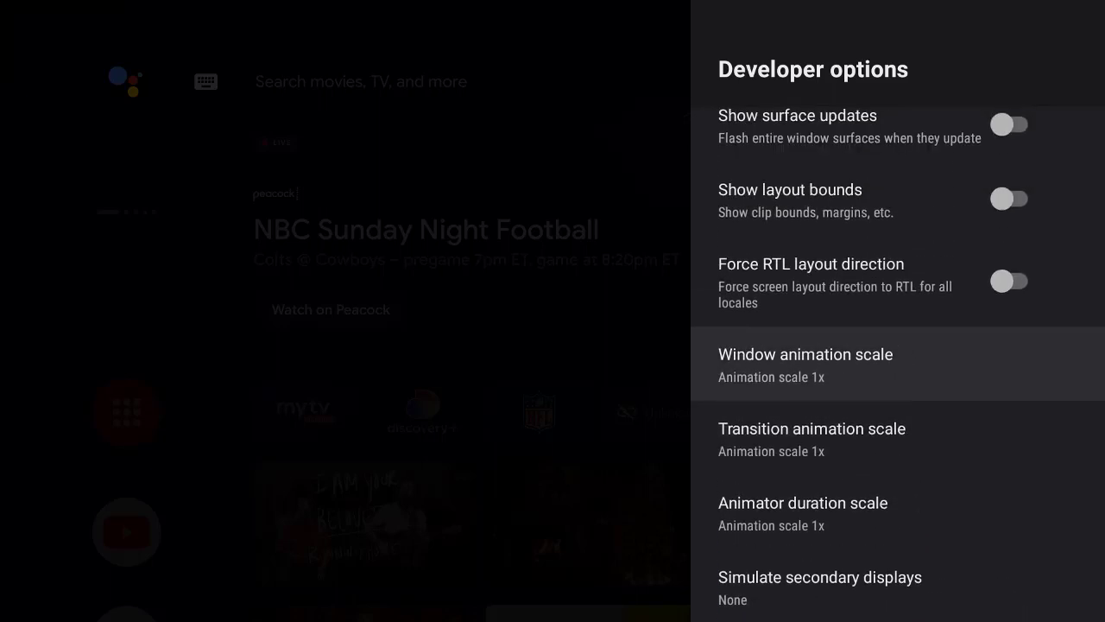
{"action": "key", "text": "Return"}
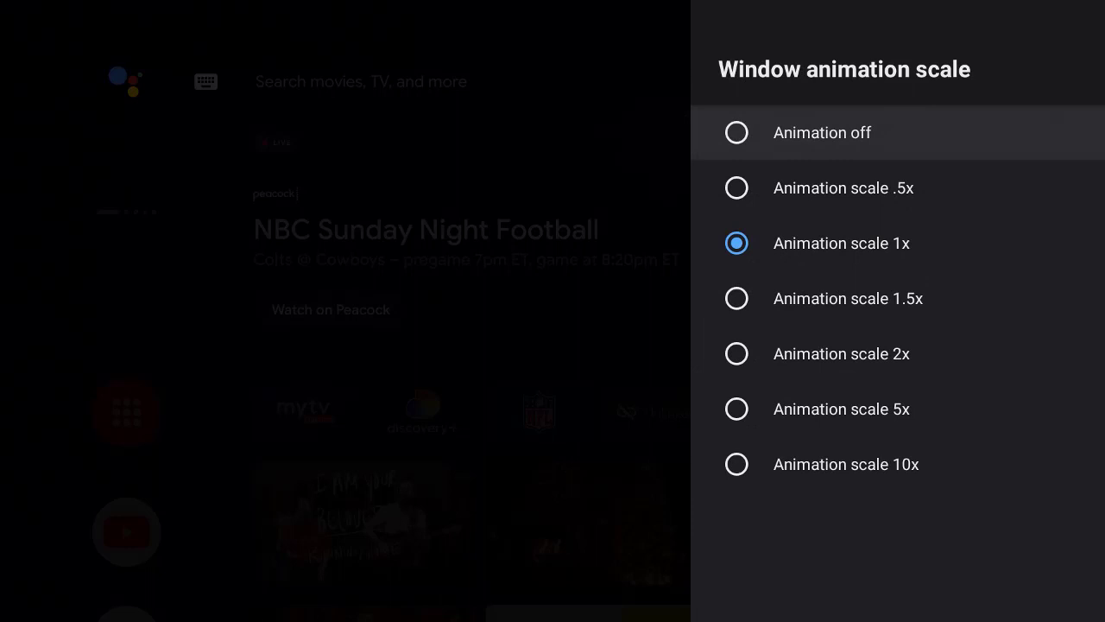
{"action": "key", "text": "Down"}
{"action": "key", "text": "Return"}
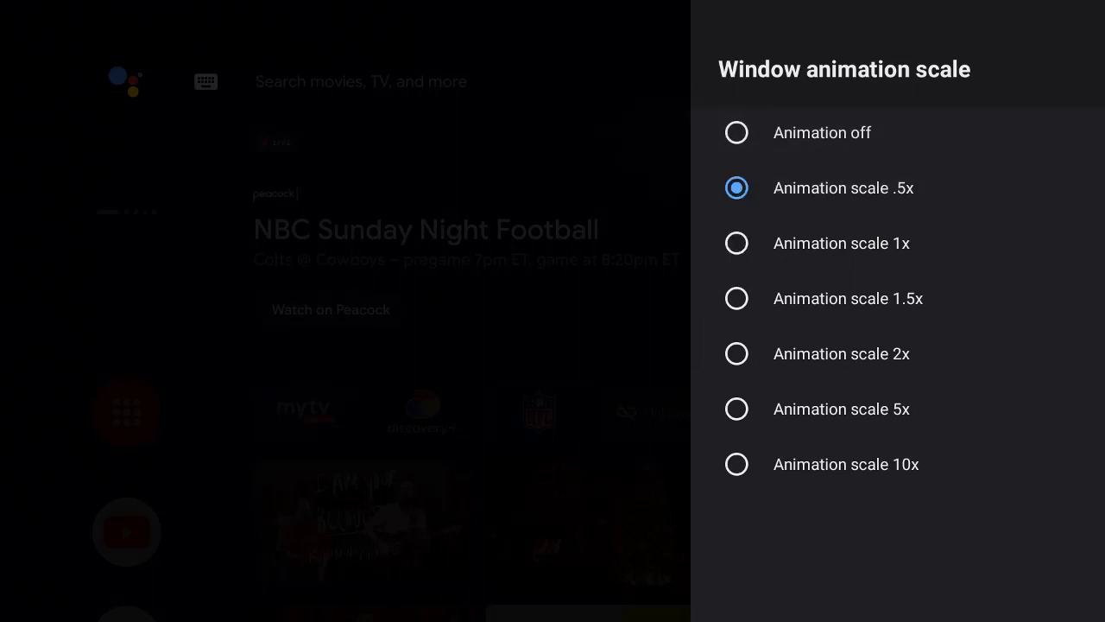
- Set Transition animation scale to .5x
{"action": "key", "text": "Down"}
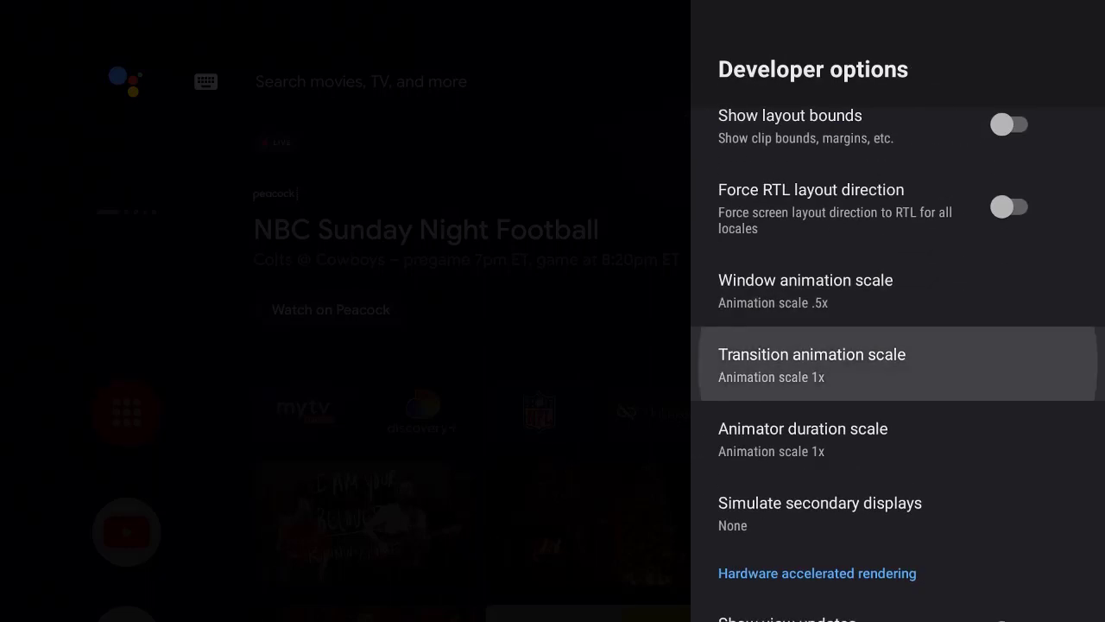
{"action": "key", "text": "Return"}
{"action": "key", "text": "Down"}
{"action": "key", "text": "Return"}
- Set Animator duration scale to .5x
{"action": "key", "text": "Down"}
{"action": "key", "text": "Return"}
{"action": "key", "text": "Down"}
{"action": "key", "text": "Return"}
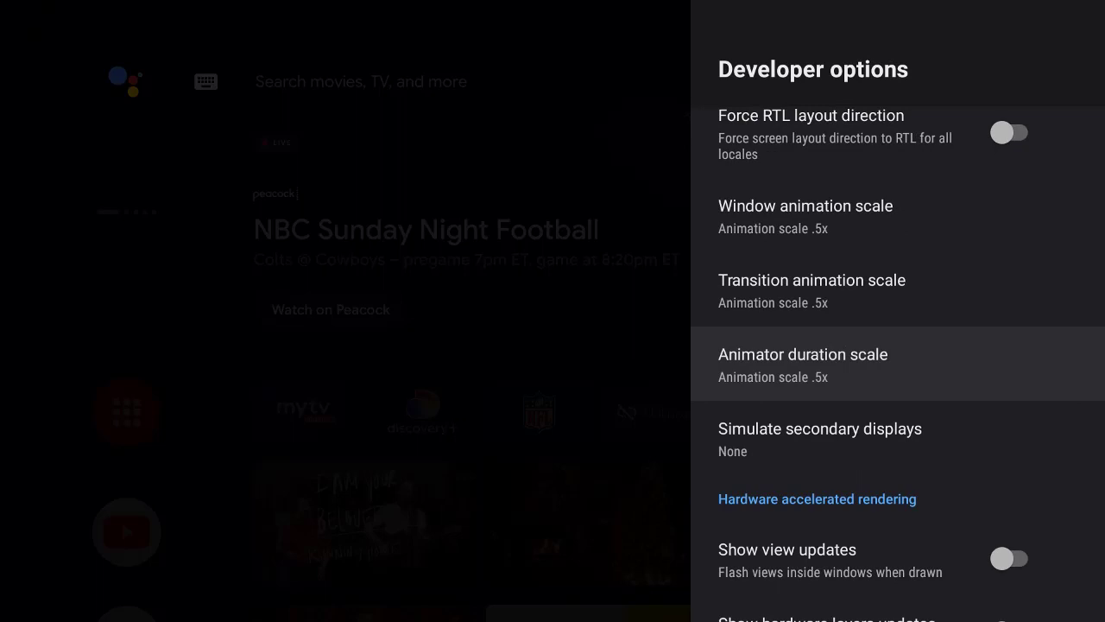
- Browse down Developer options past Enable OpenGL traces, Don't keep activities and Force allow apps on external
{"action": "key", "text": "Down"}
{"action": "key", "text": "Down"}
{"action": "key", "text": "Down"}
{"action": "key", "text": "Down"}
{"action": "key", "text": "Down"}
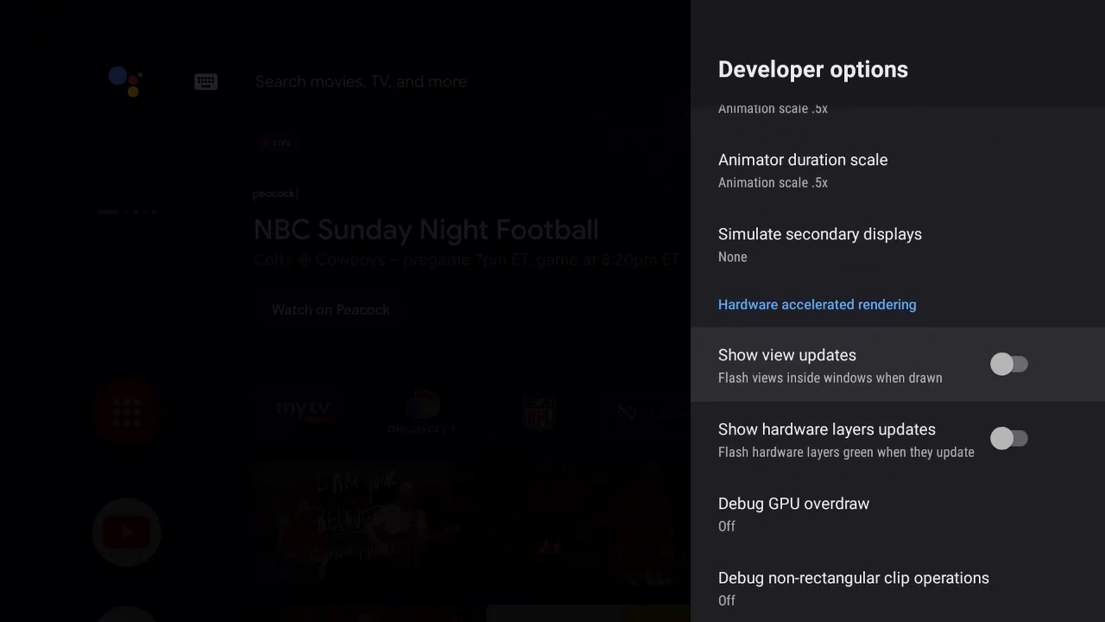
{"action": "key", "text": "Down"}
{"action": "key", "text": "Down"}
{"action": "key", "text": "Down"}
{"action": "key", "text": "Down"}
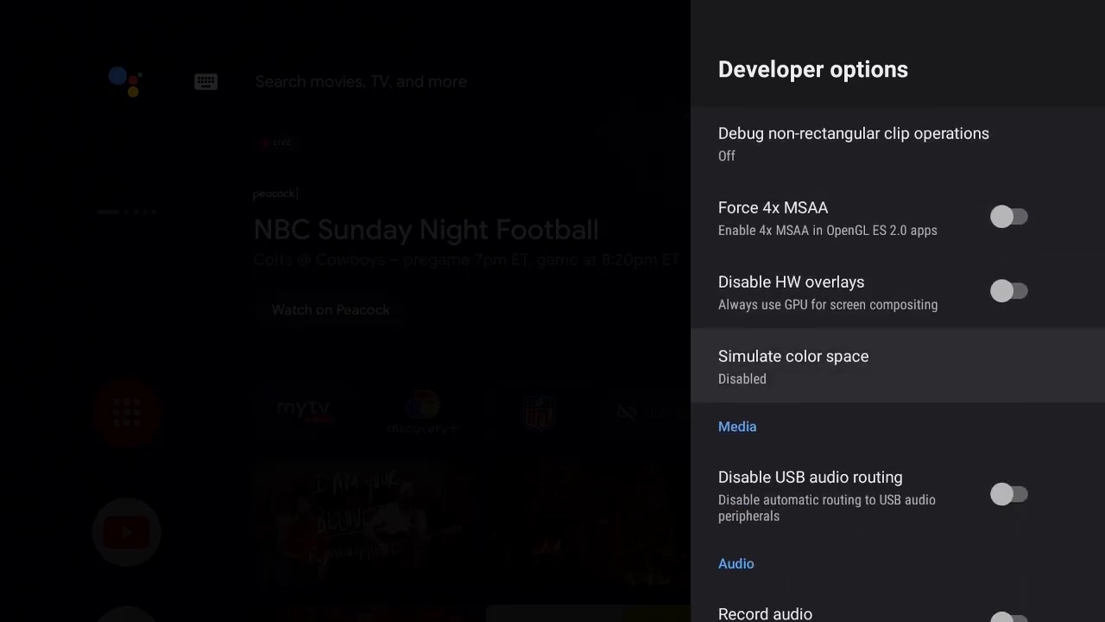
{"action": "key", "text": "Down"}
{"action": "key", "text": "Down"}
{"action": "key", "text": "Down"}
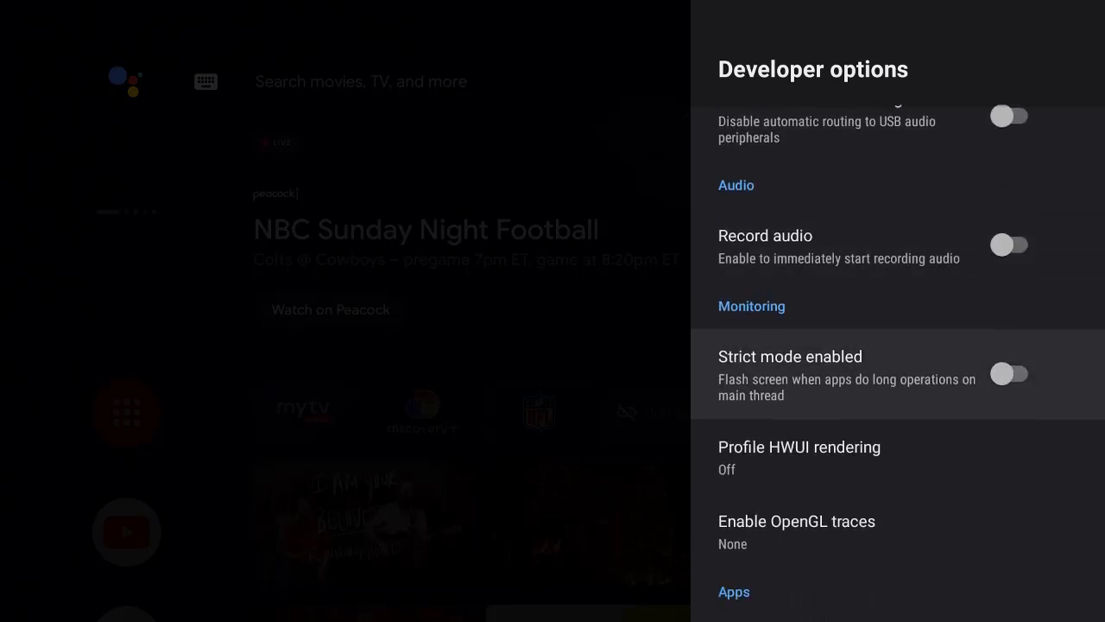
{"action": "key", "text": "Down"}
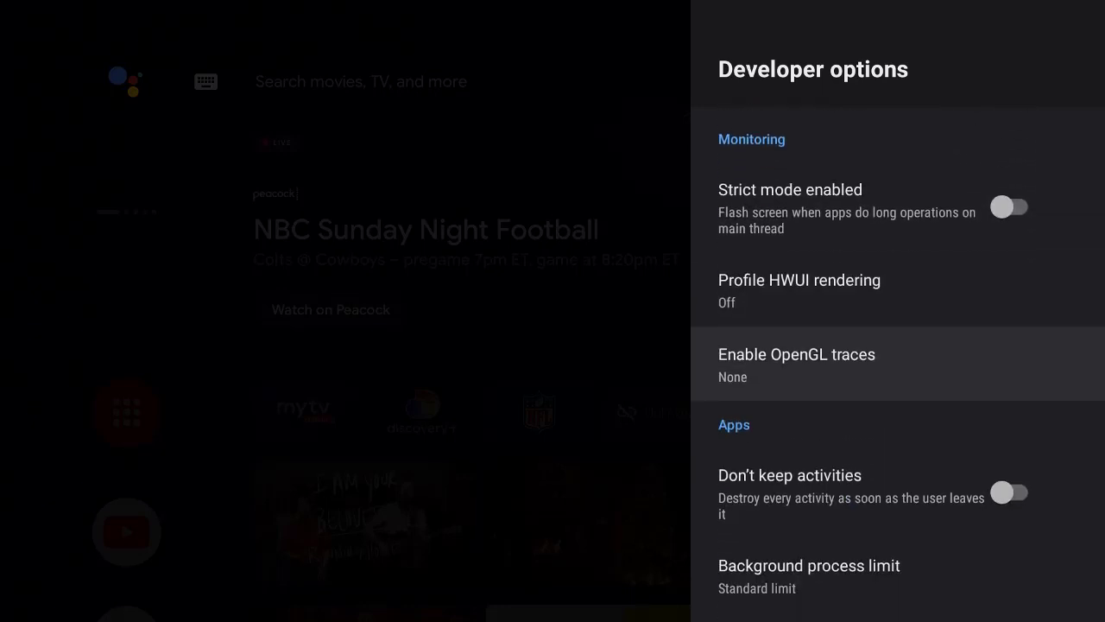
{"action": "key", "text": "Down"}
{"action": "key", "text": "Up"}
{"action": "key", "text": "Up"}
{"action": "key", "text": "Up"}
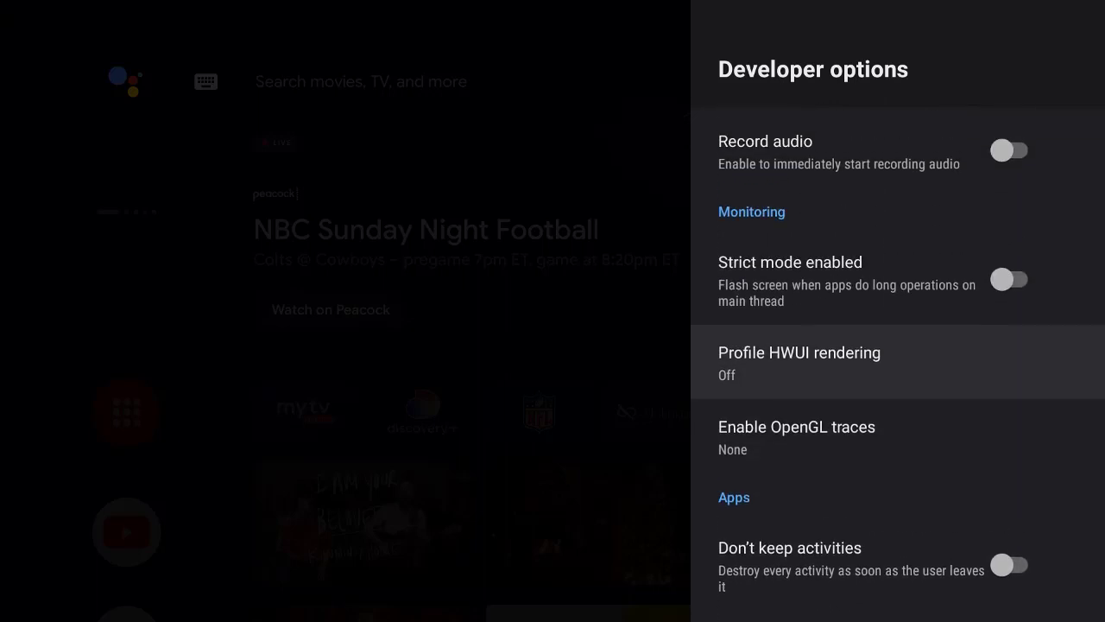
{"action": "key", "text": "Down"}
{"action": "key", "text": "Down"}
{"action": "key", "text": "Down"}
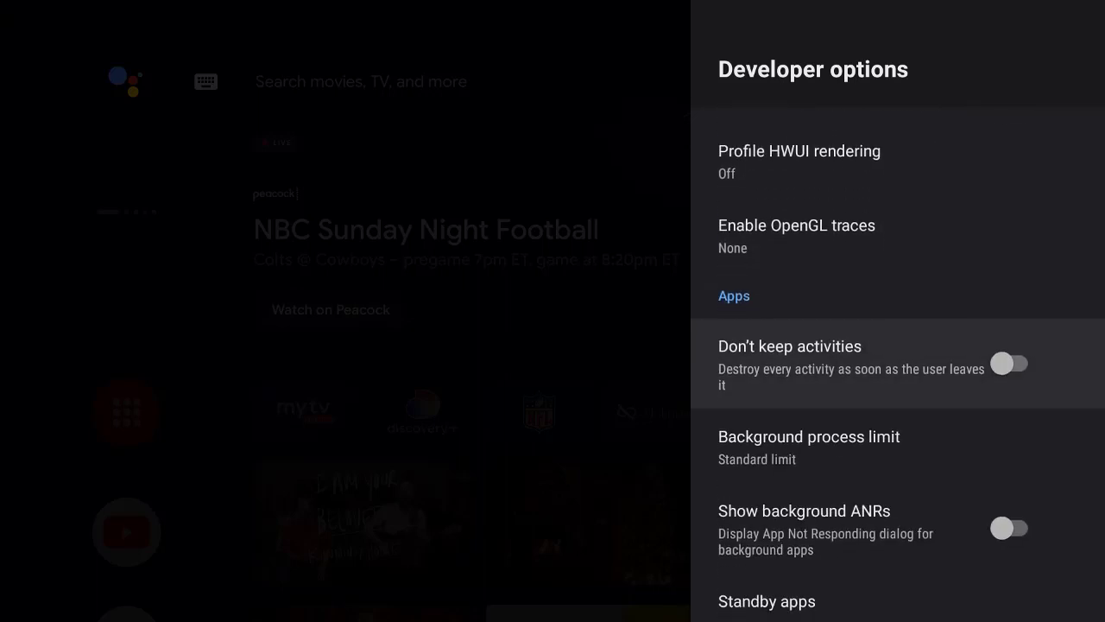
{"action": "key", "text": "Down"}
{"action": "key", "text": "Down"}
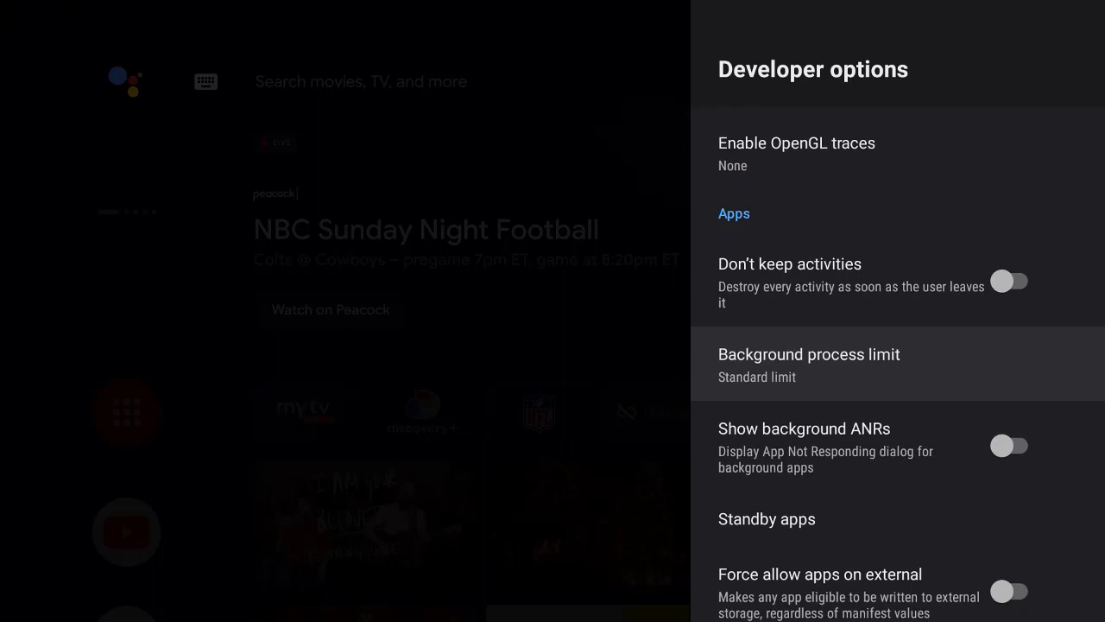
{"action": "key", "text": "Down"}
{"action": "key", "text": "Down"}
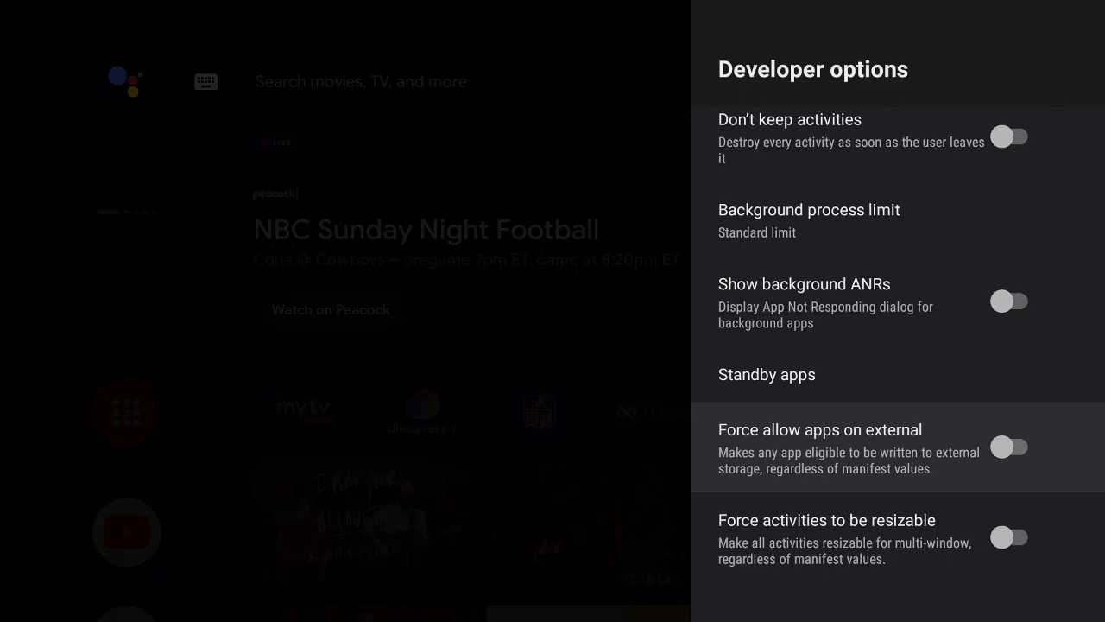
- Scroll to the last developer option, then back out to the main Settings list
{"action": "key", "text": "Down"}
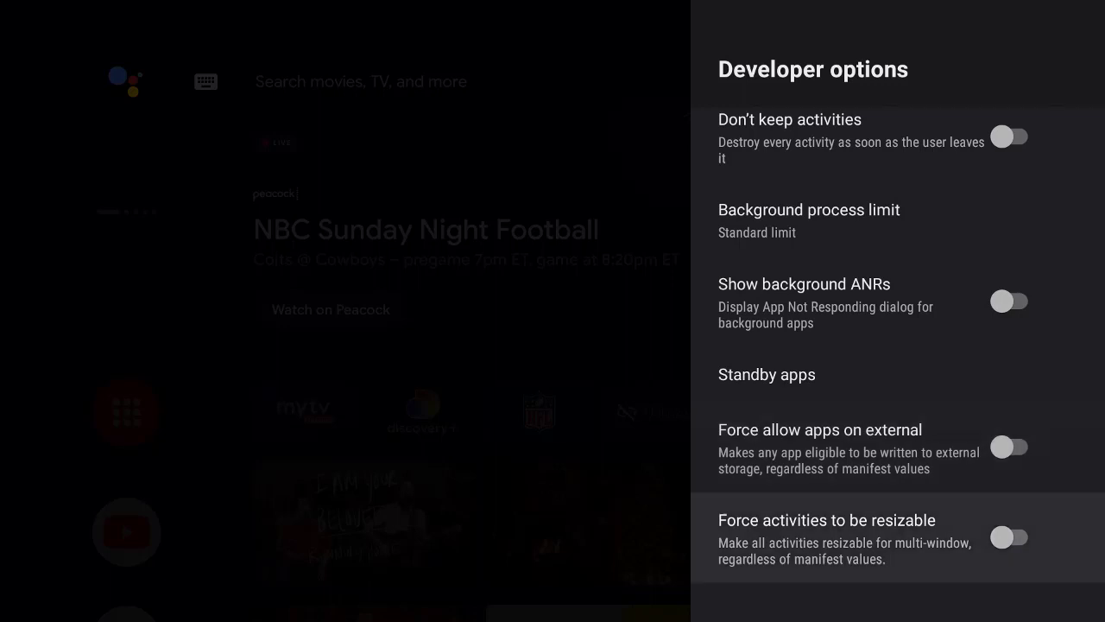
{"action": "key", "text": "Up"}
{"action": "key", "text": "Up"}
{"action": "key", "text": "Up"}
{"action": "key", "text": "Up"}
{"action": "key", "text": "Up"}
{"action": "key", "text": "Up"}
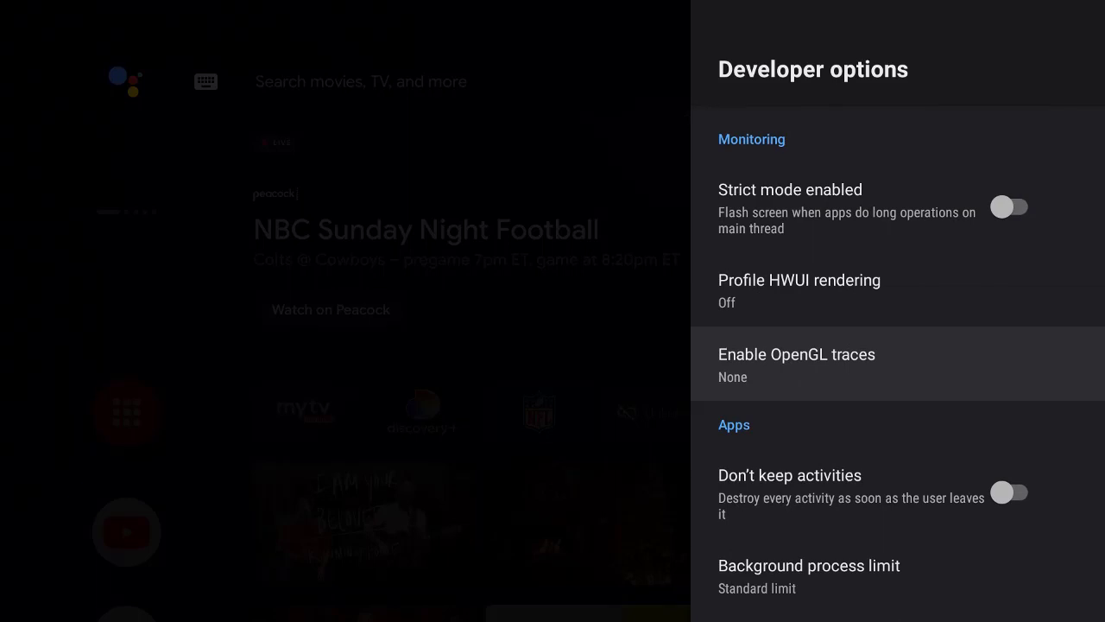
{"action": "key", "text": "Escape"}
{"action": "key", "text": "Escape"}
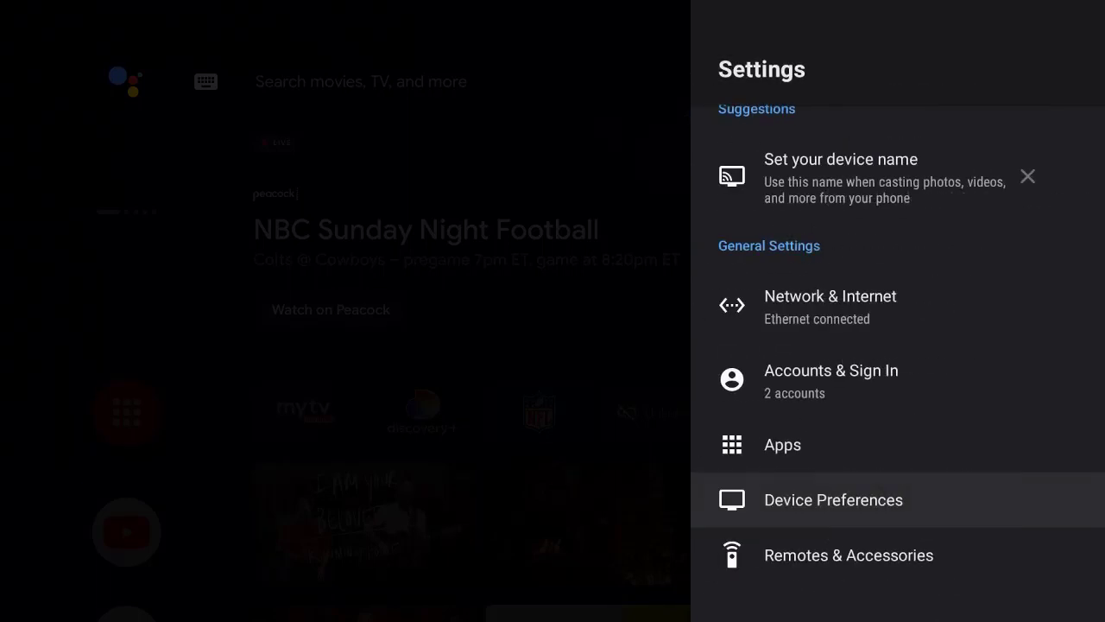
{"action": "key", "text": "Escape"}
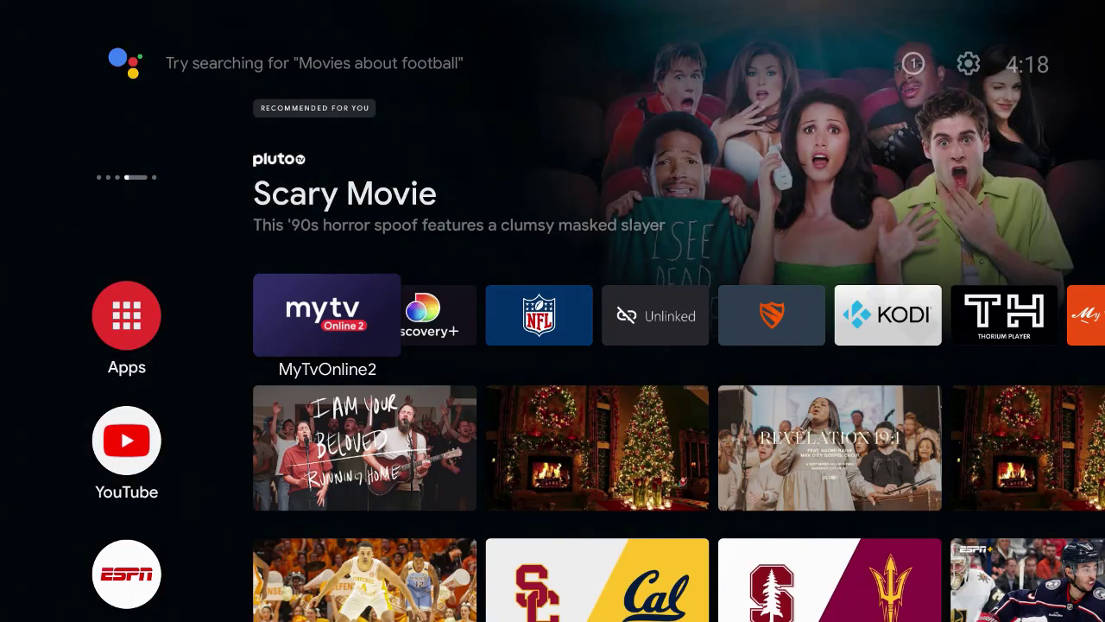
- Move along the favourites row past Kodi and Downloader to the Peacock TV tile
{"action": "key", "text": "Right"}
{"action": "key", "text": "Right"}
{"action": "key", "text": "Right"}
{"action": "key", "text": "Right"}
{"action": "key", "text": "Right"}
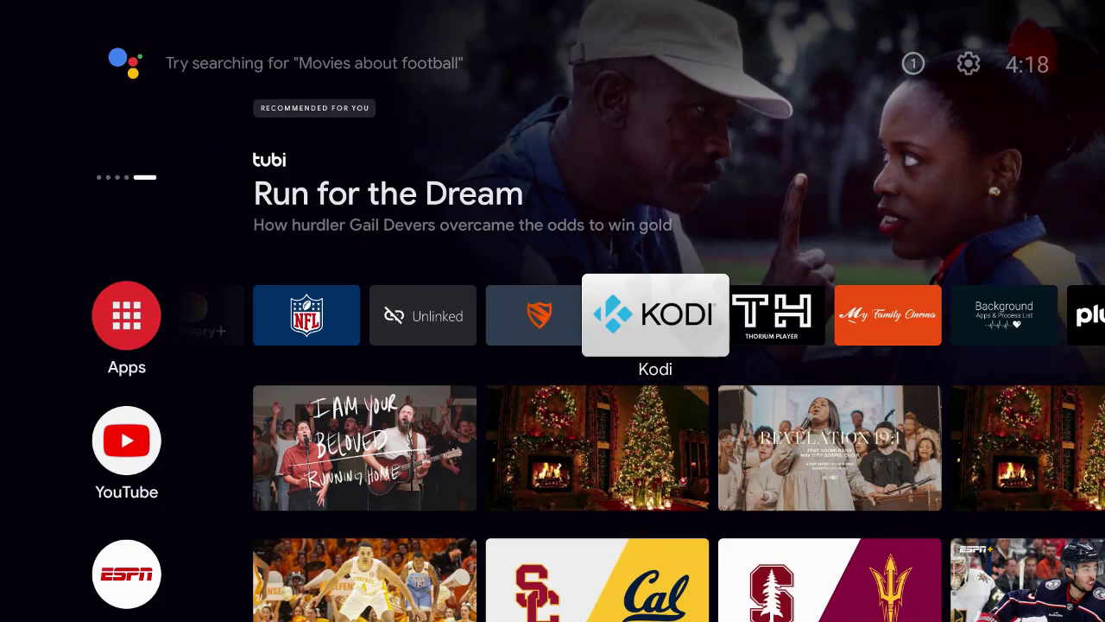
{"action": "key", "text": "Right"}
{"action": "key", "text": "Right"}
{"action": "key", "text": "Right"}
{"action": "key", "text": "Right"}
{"action": "key", "text": "Right"}
{"action": "key", "text": "Right"}
{"action": "key", "text": "Right"}
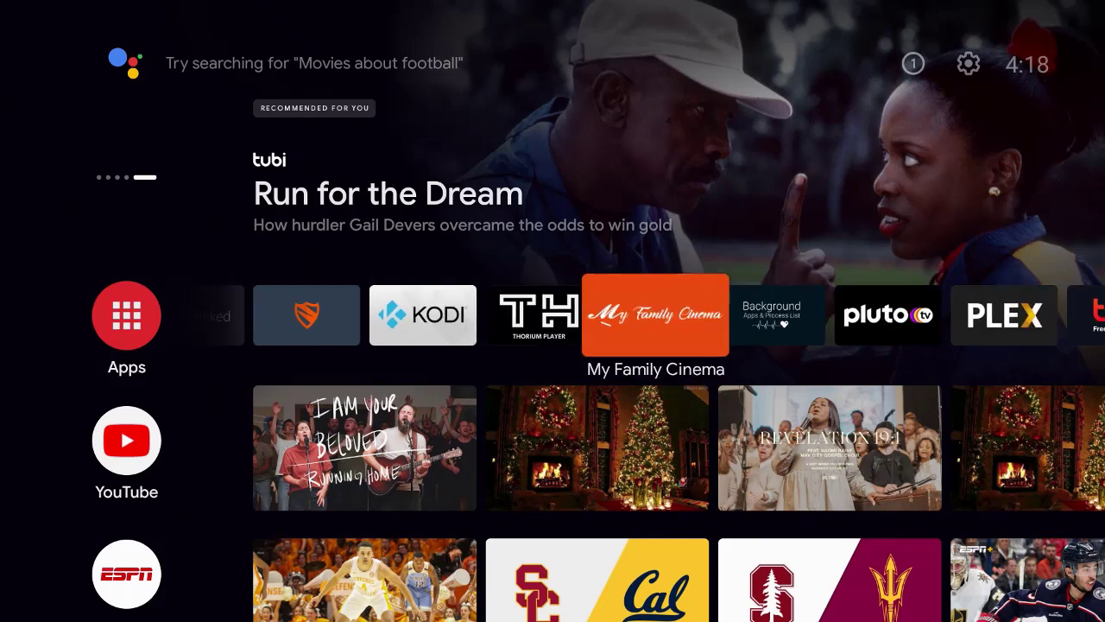
{"action": "key", "text": "Right"}
{"action": "key", "text": "Right"}
{"action": "key", "text": "Right"}
{"action": "key", "text": "Right"}
{"action": "key", "text": "Right"}
{"action": "key", "text": "Right"}
{"action": "key", "text": "Right"}
{"action": "key", "text": "Right"}
{"action": "key", "text": "Right"}
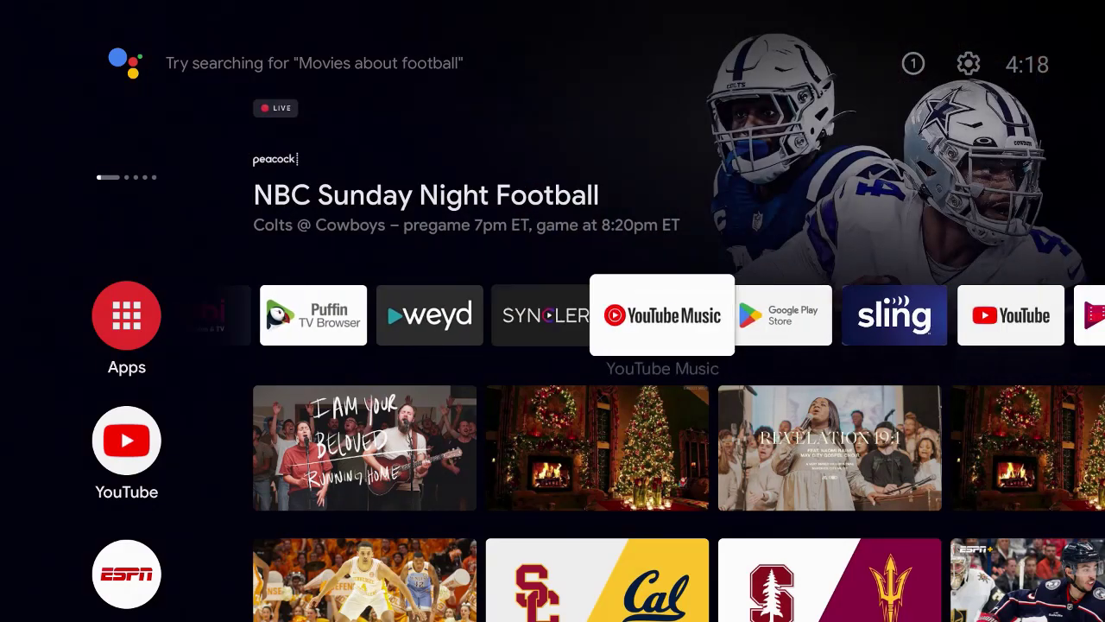
{"action": "key", "text": "Right"}
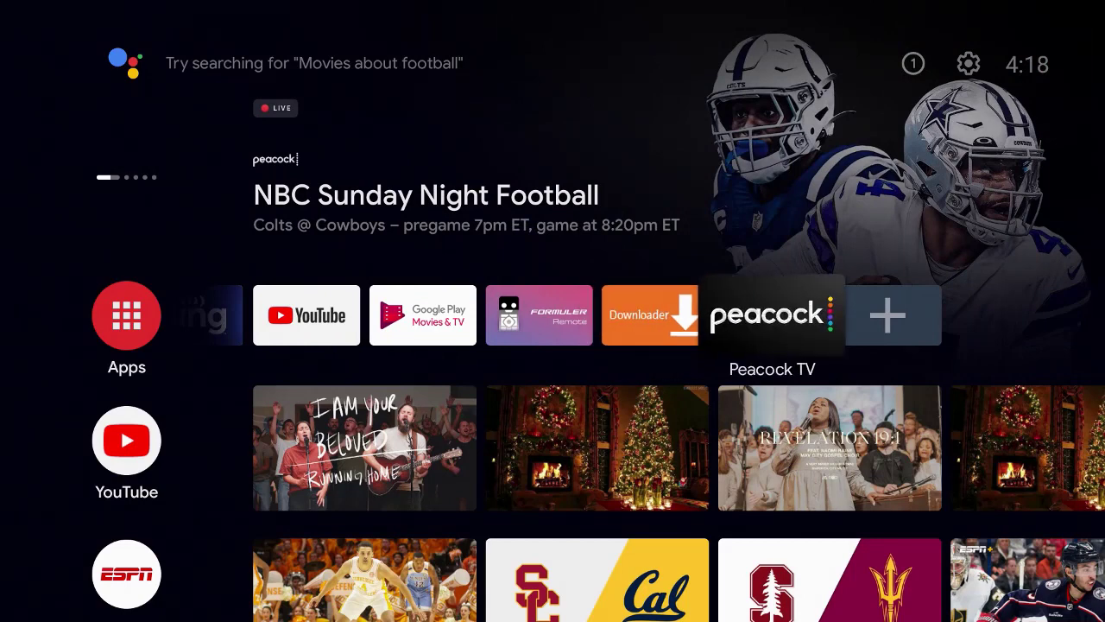
- Launch Peacock TV and open Account settings from the Who's watching? profile picker
{"action": "key", "text": "Return"}
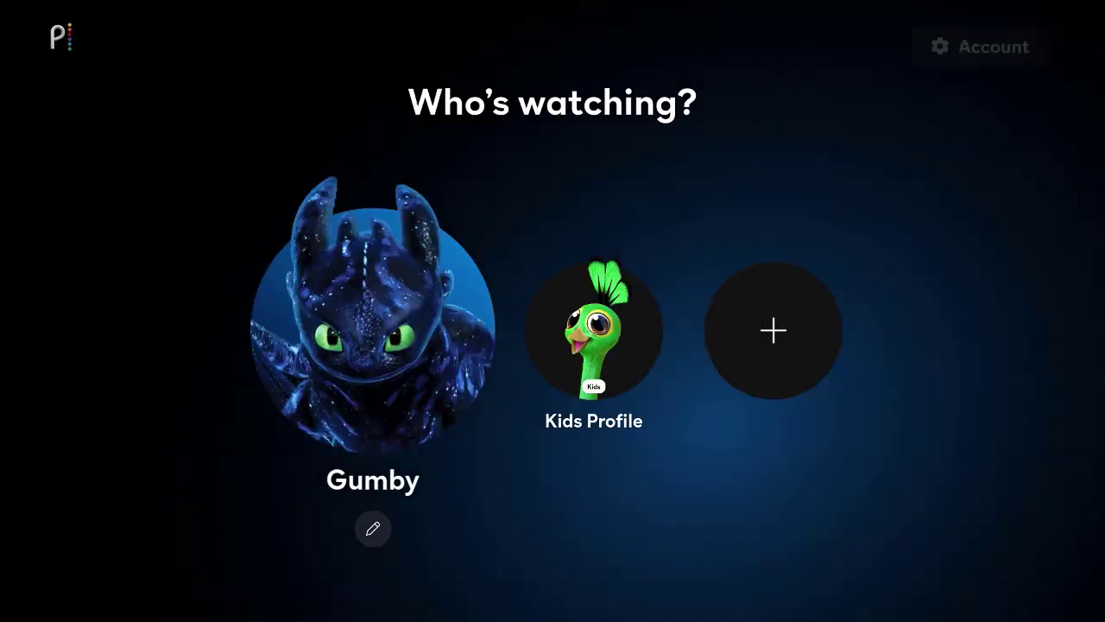
{"action": "key", "text": "Right"}
{"action": "key", "text": "Left"}
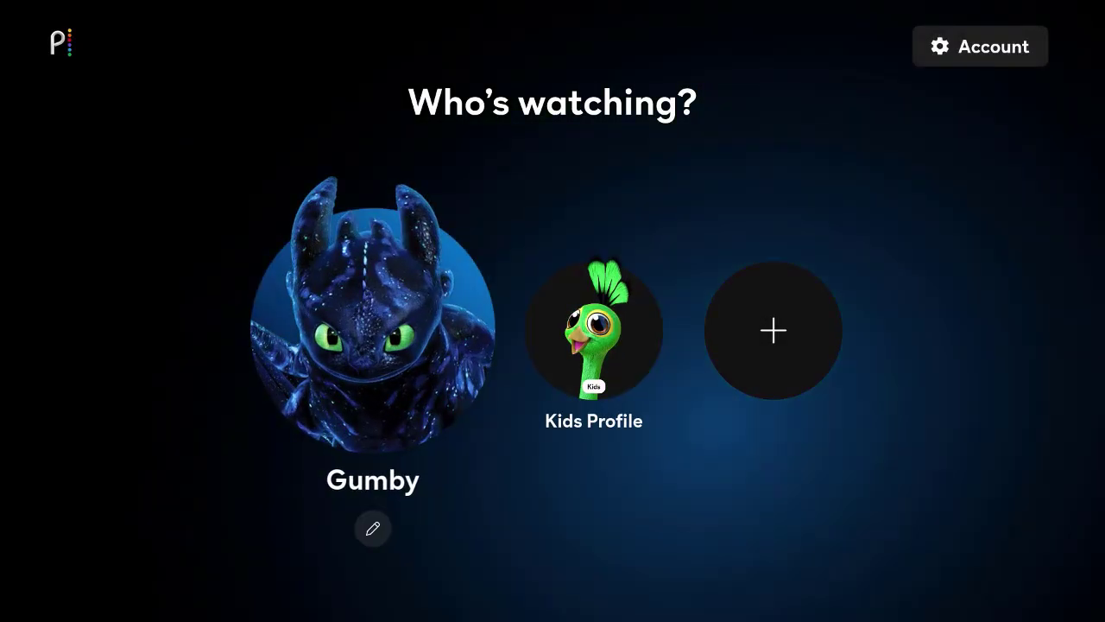
{"action": "key", "text": "Up"}
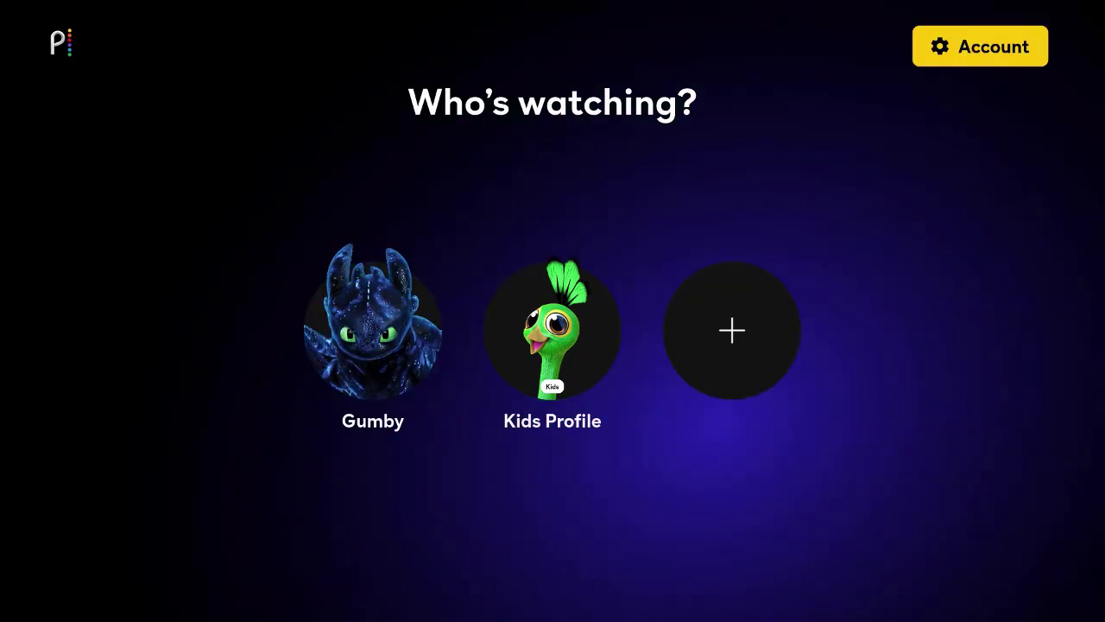
{"action": "key", "text": "Return"}
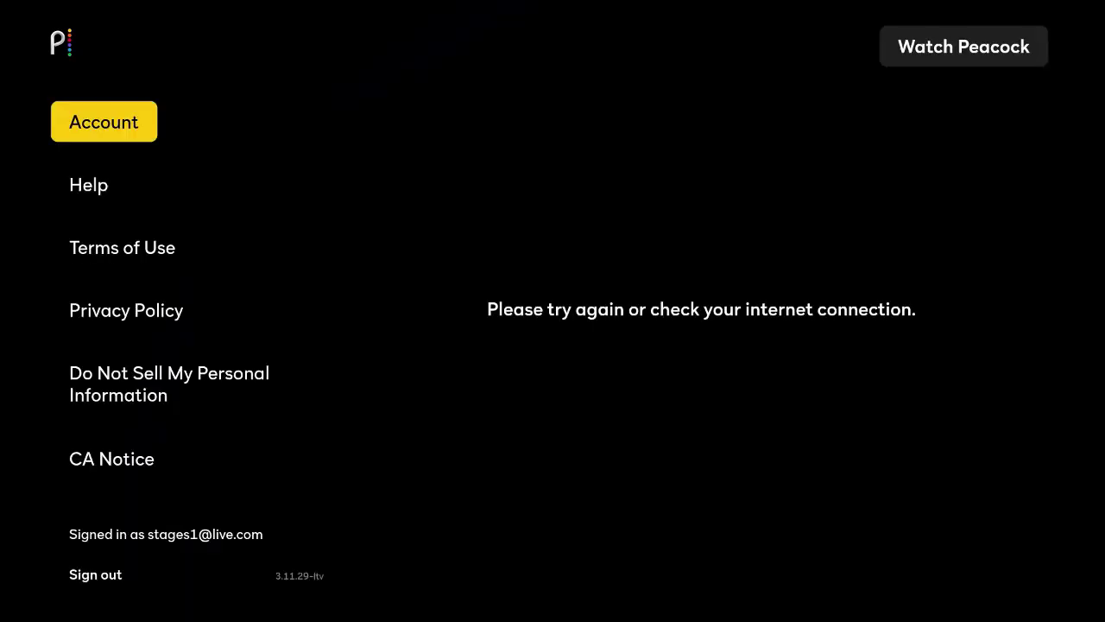